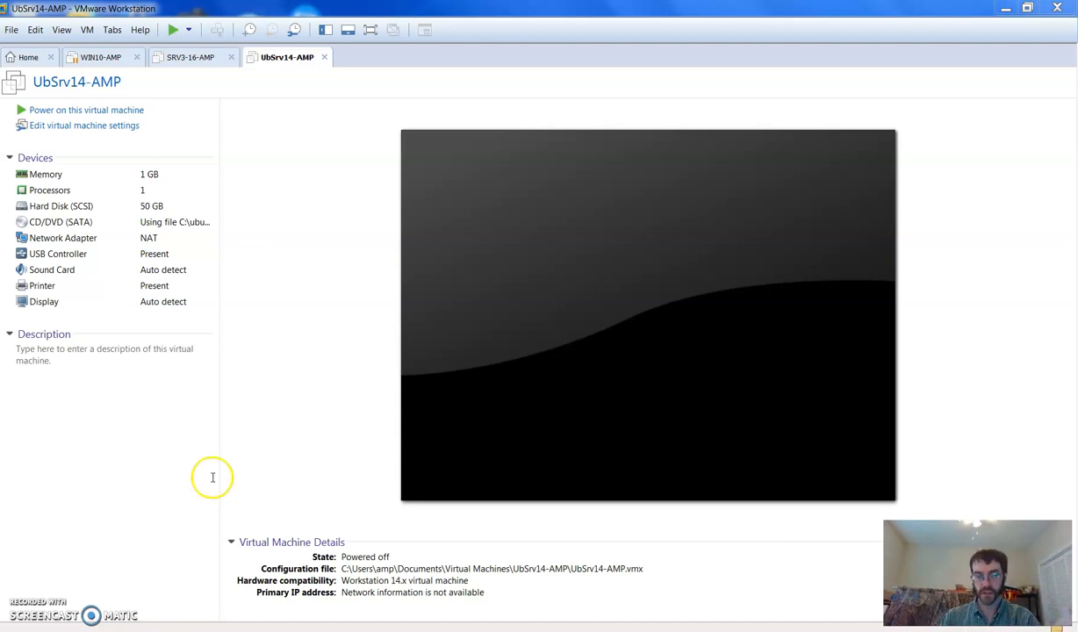
- Increase the UbSrv14-AMP virtual machine's memory allocation to 4096 MB in its settings
left_click(49, 192)
left_click(48, 176)
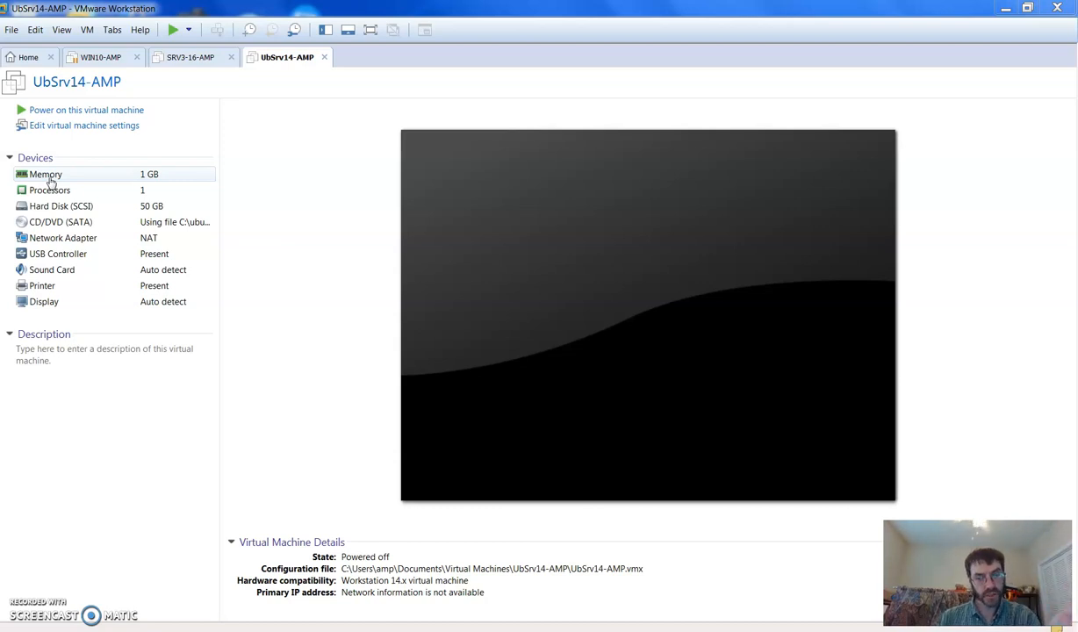
double_click(50, 181)
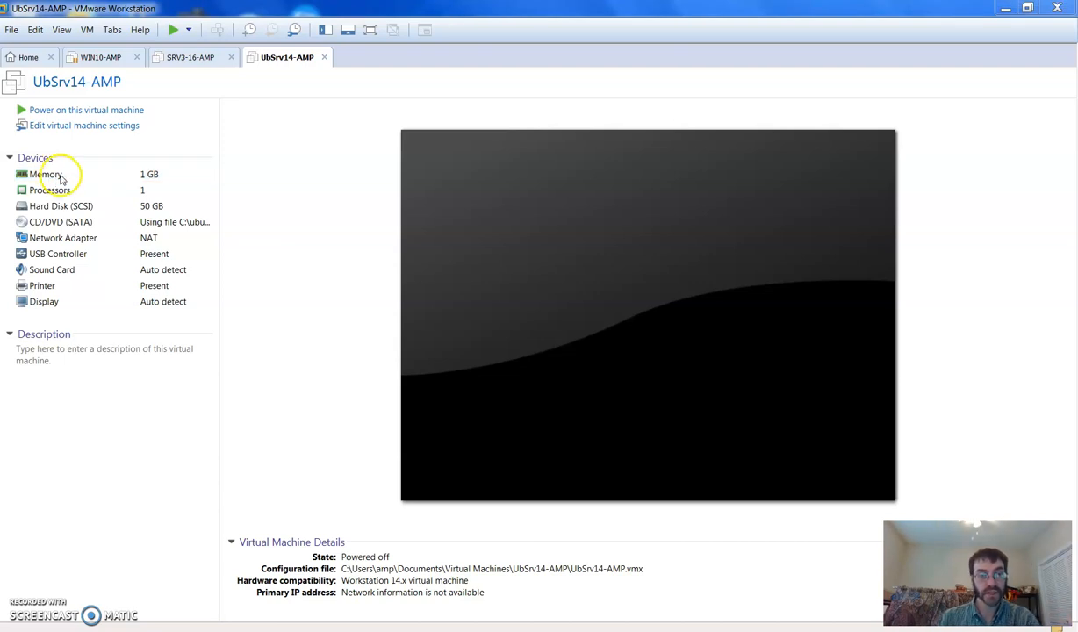
left_click(110, 128)
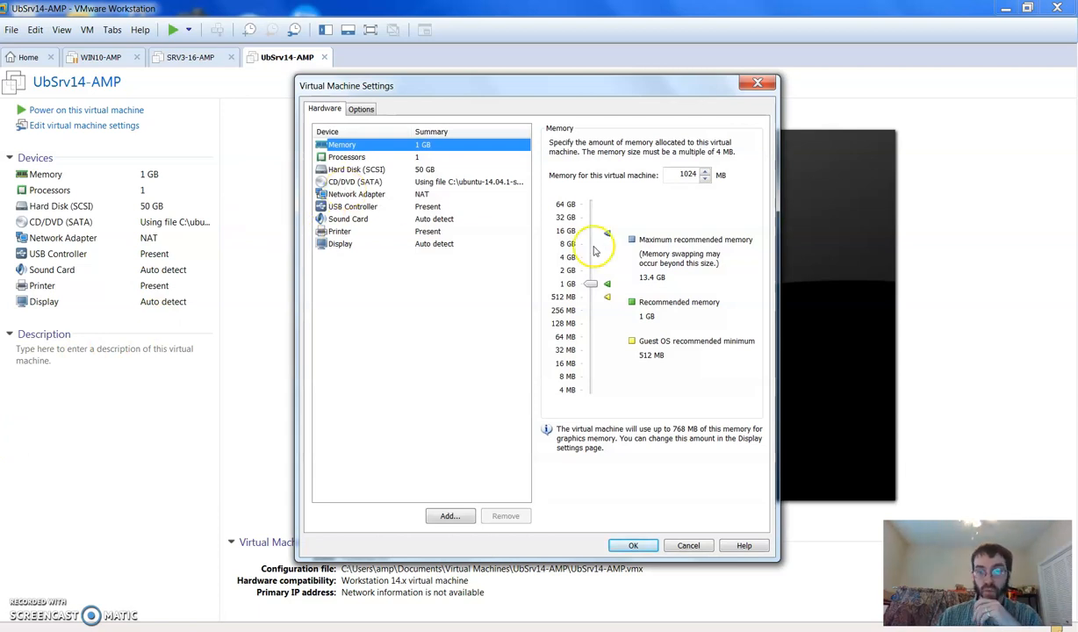
left_click_drag(590, 287, 590, 258)
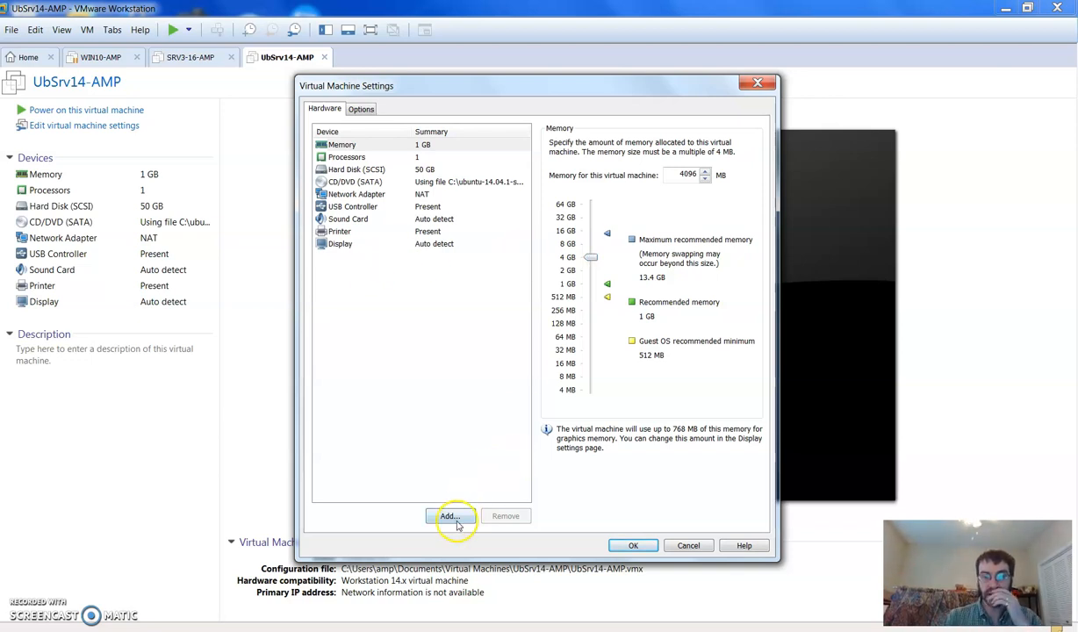
- Set the virtual machine's snapshot behavior when powering off to Ask me
left_click(360, 108)
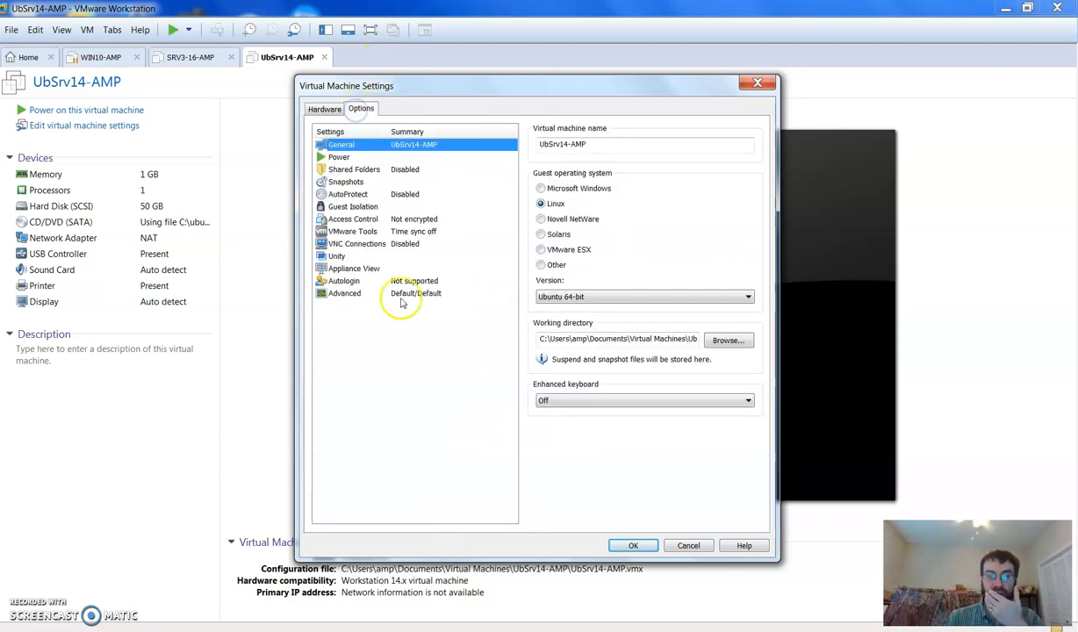
left_click(344, 292)
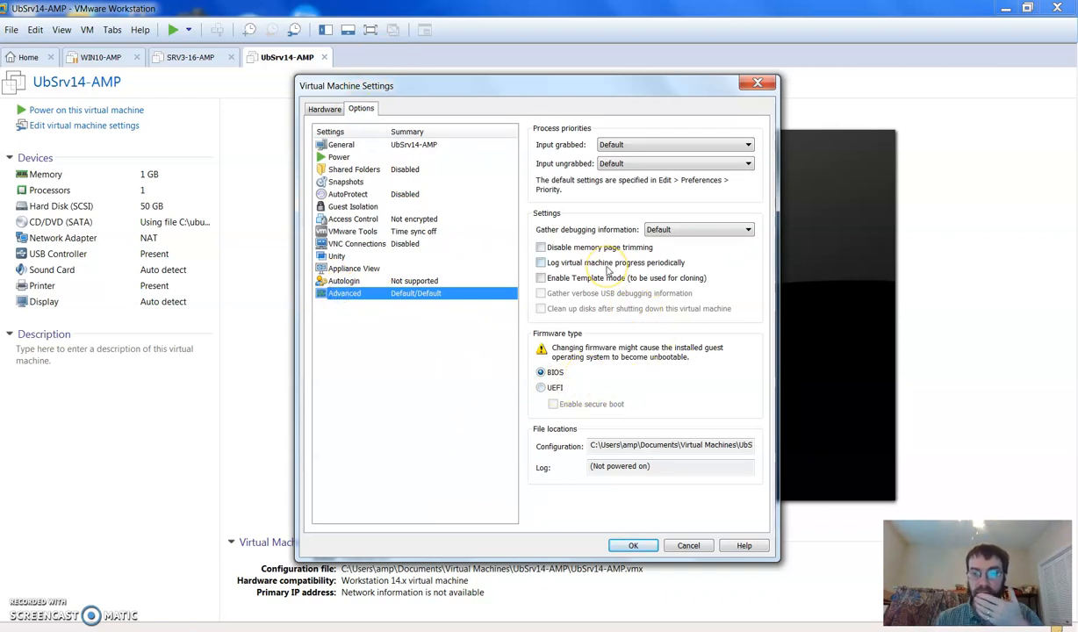
left_click(681, 229)
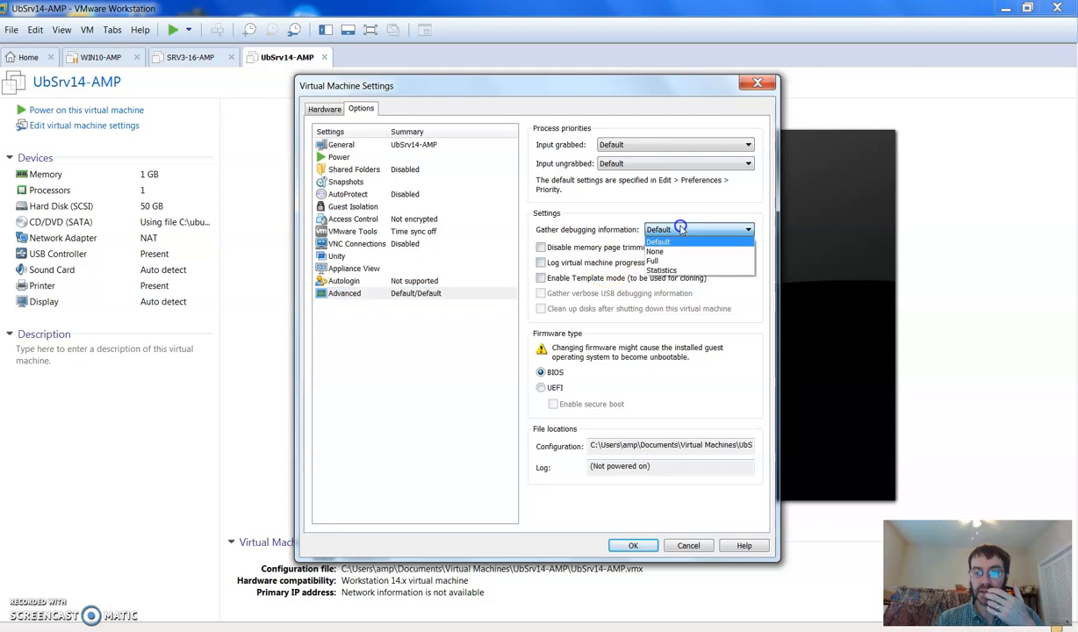
left_click(635, 204)
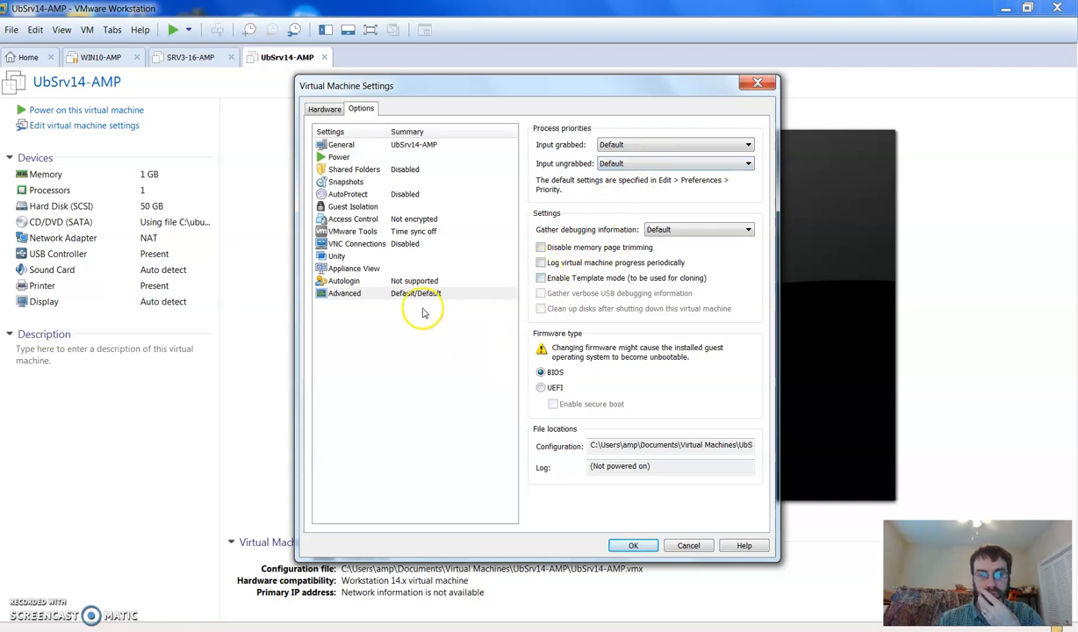
left_click(350, 182)
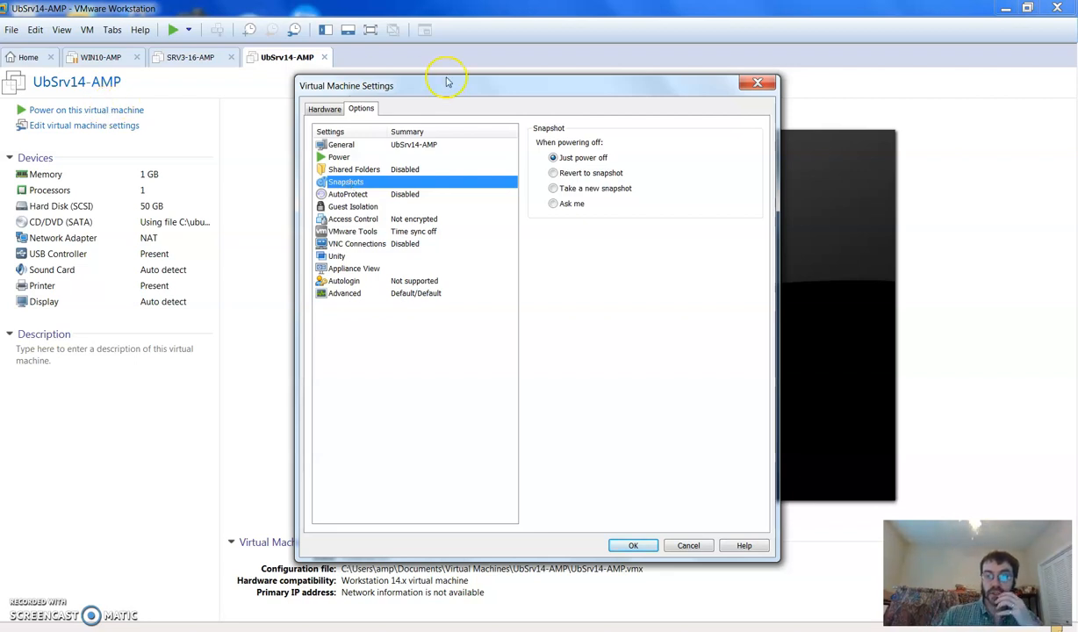
left_click(552, 206)
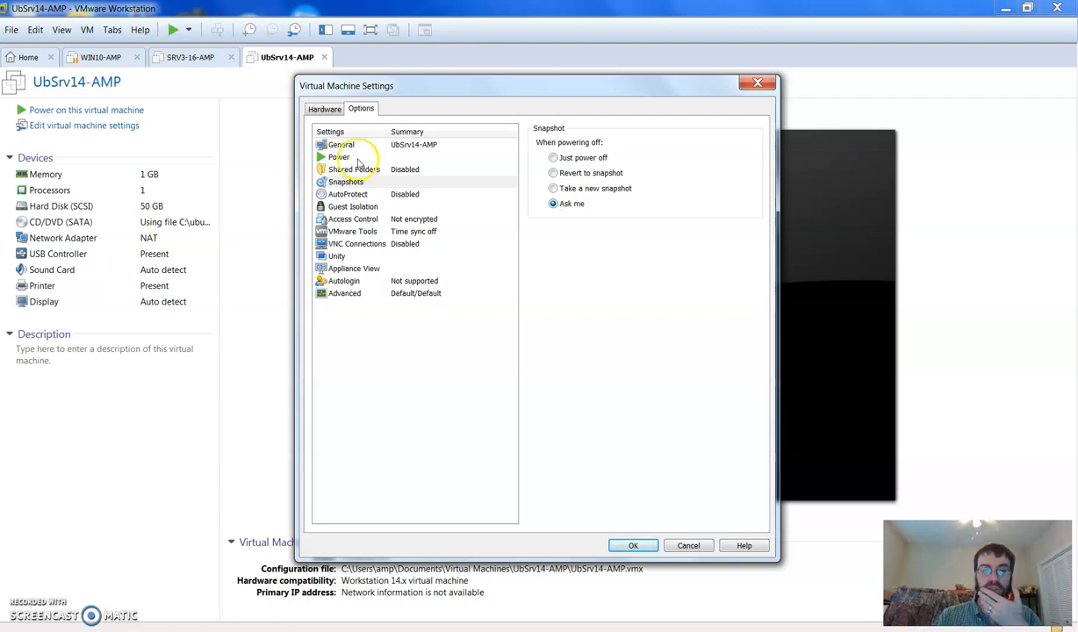
- Review the guest isolation, shared folders, autologin, appliance view and VMware Tools options, and save the virtual machine settings
left_click(347, 194)
left_click(348, 207)
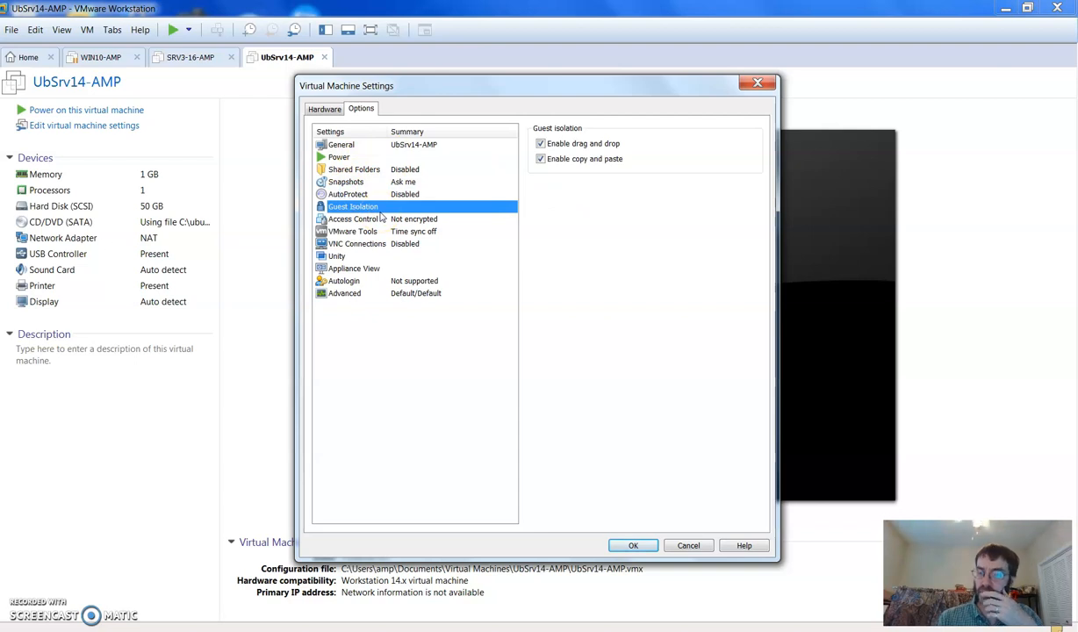
left_click(347, 170)
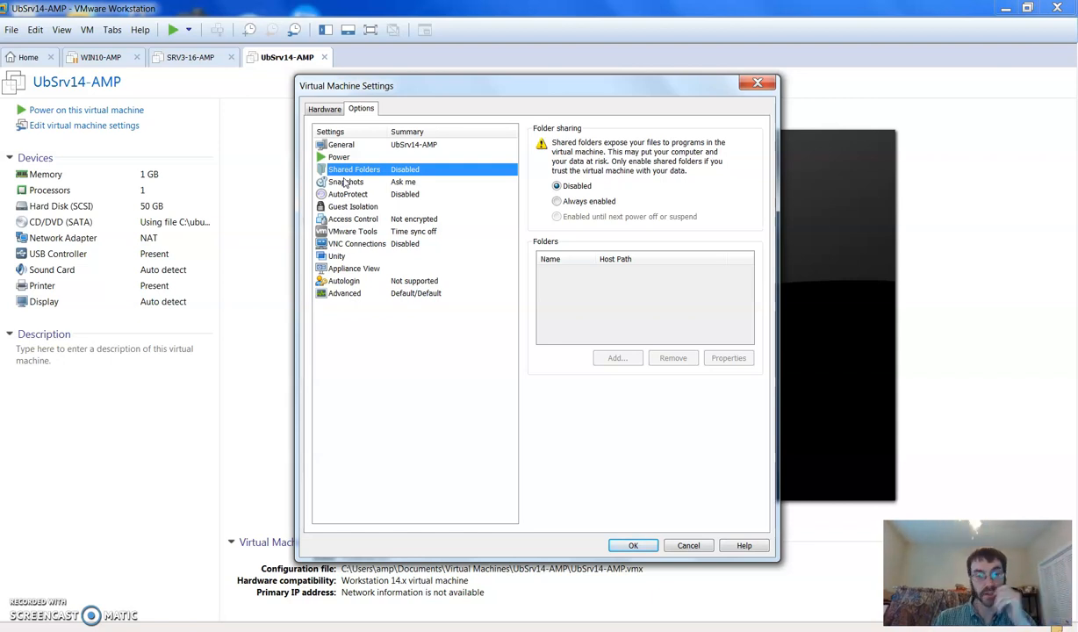
left_click(337, 281)
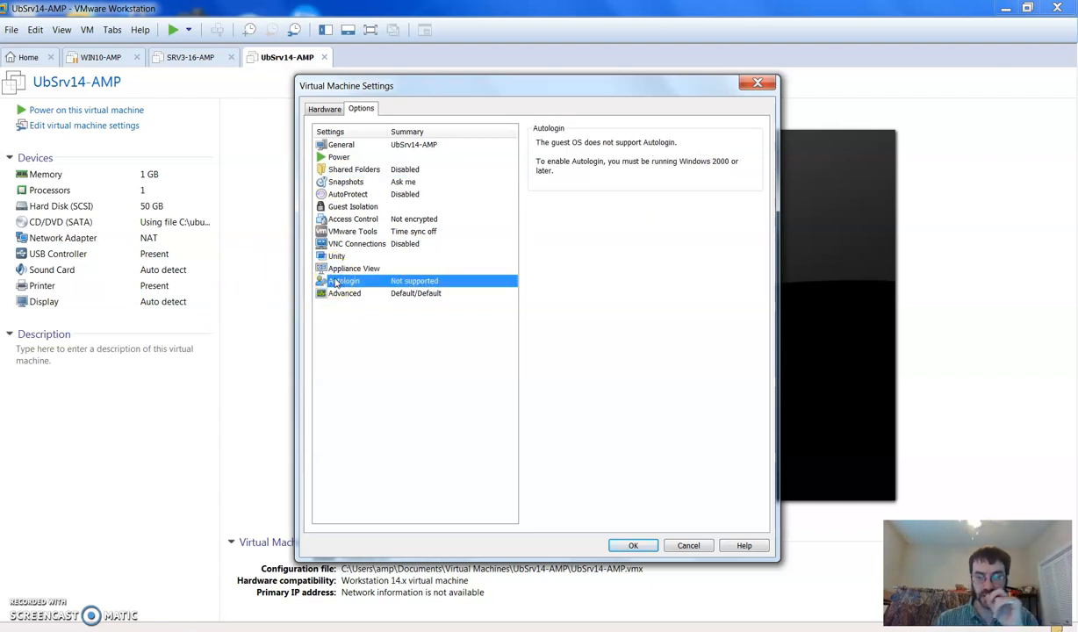
left_click(341, 266)
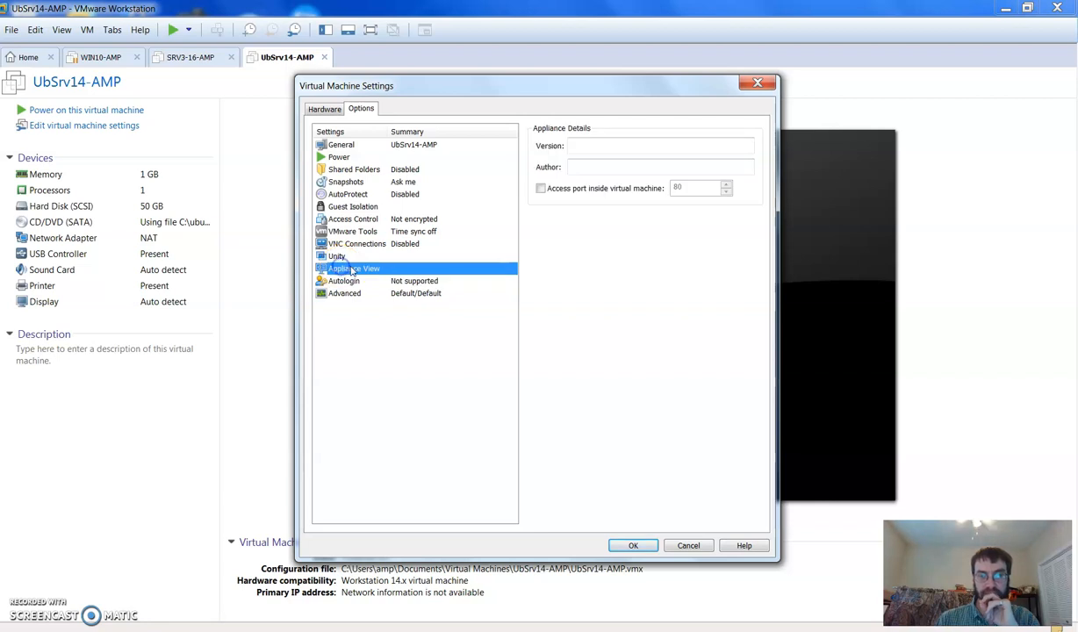
left_click(351, 231)
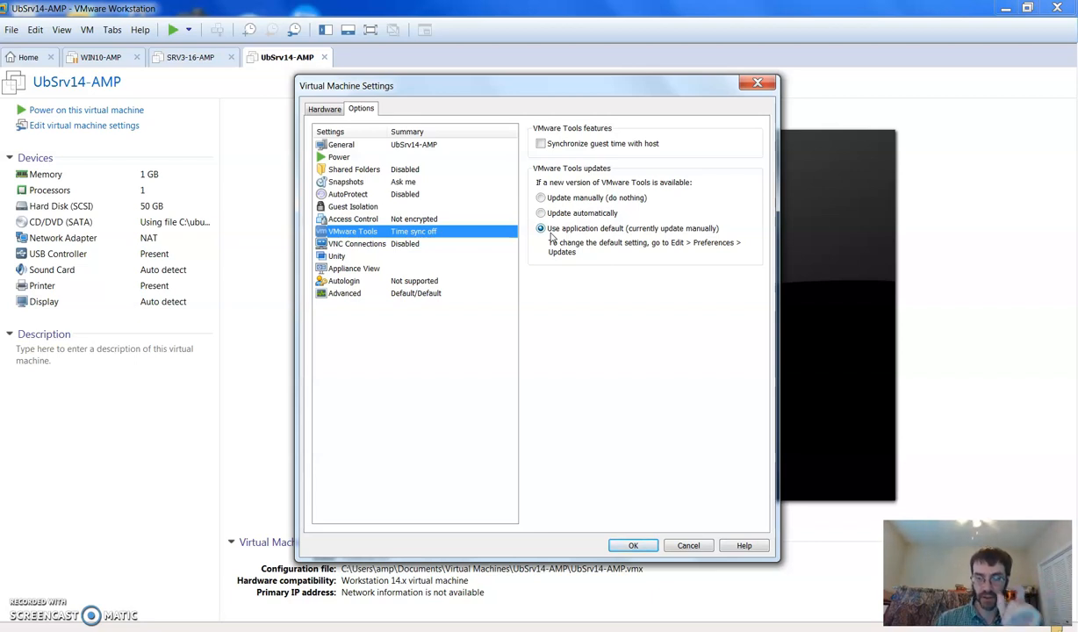
left_click(628, 545)
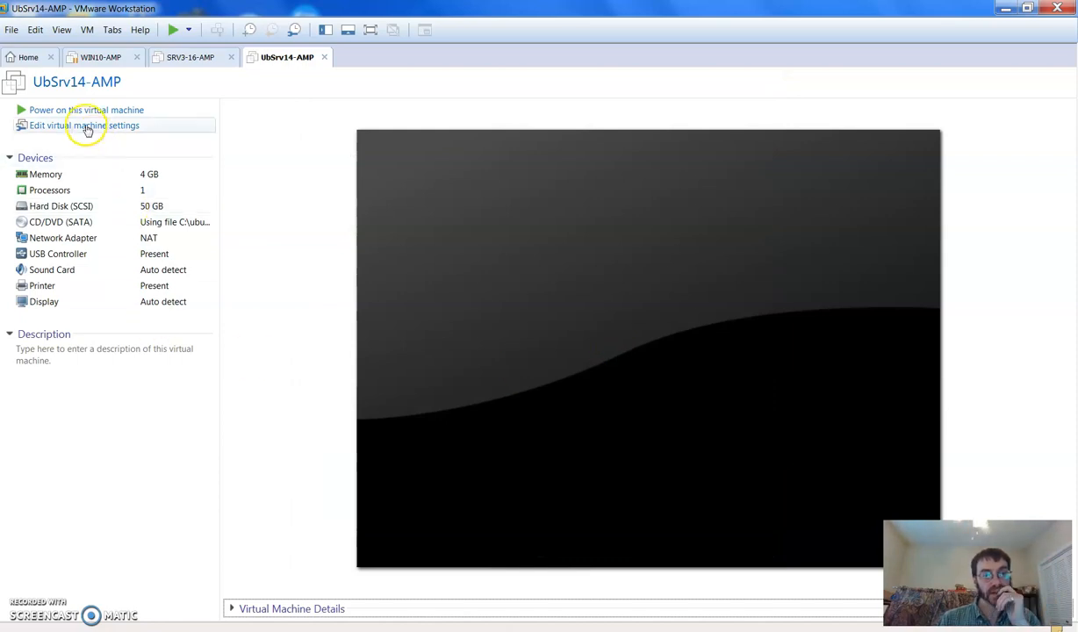
- Power on the UbSrv14-AMP virtual machine and dismiss the removable devices hint
left_click(79, 111)
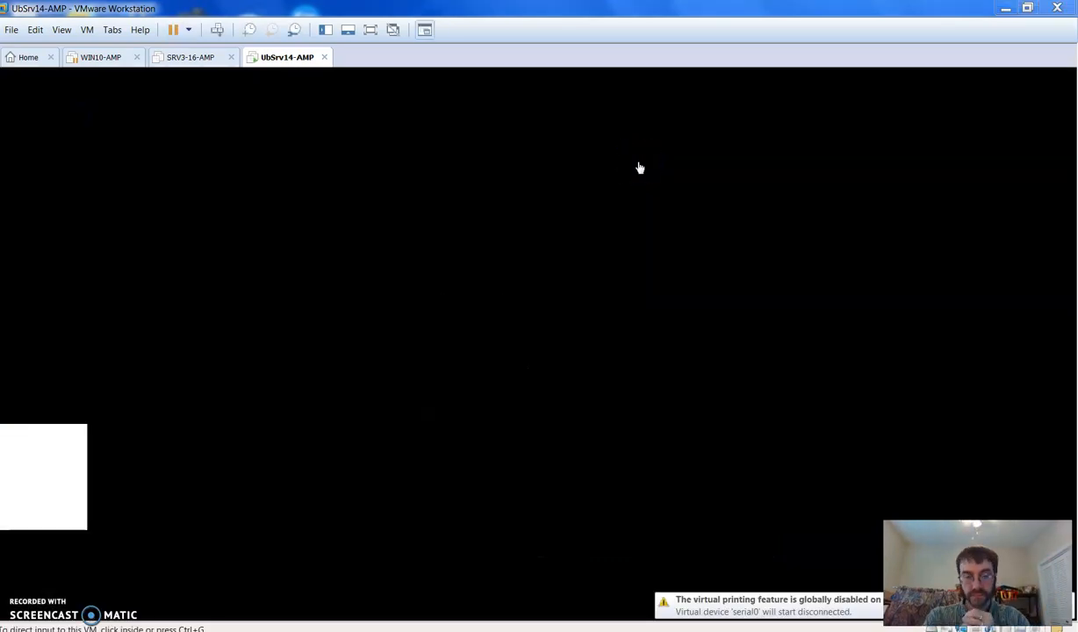
left_click(623, 401)
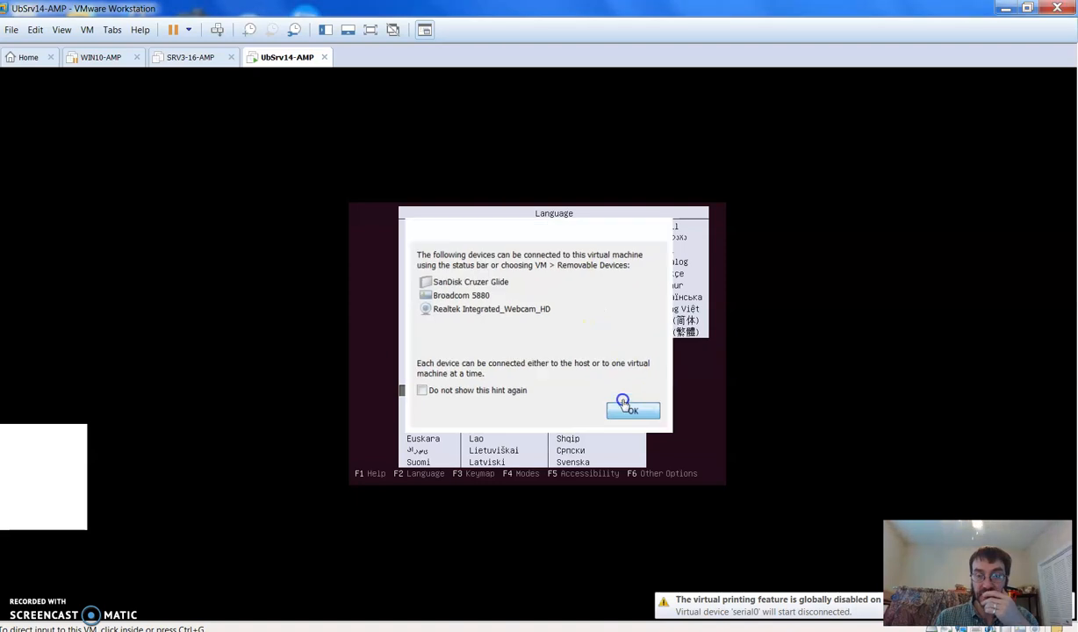
left_click(647, 410)
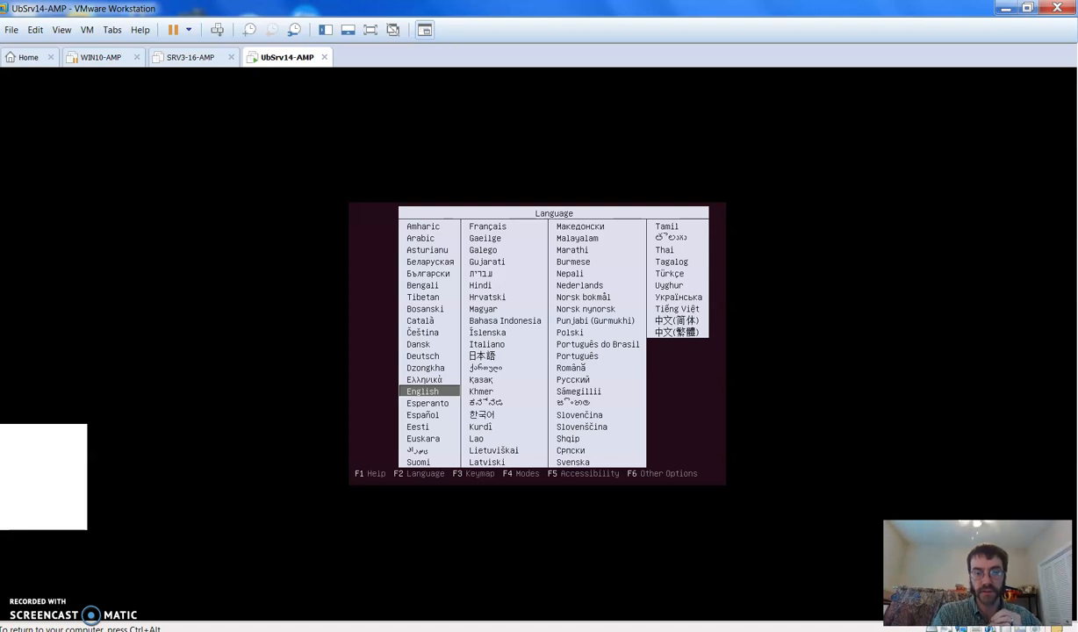
- Choose English as the language for the Ubuntu boot menu
key("Up")
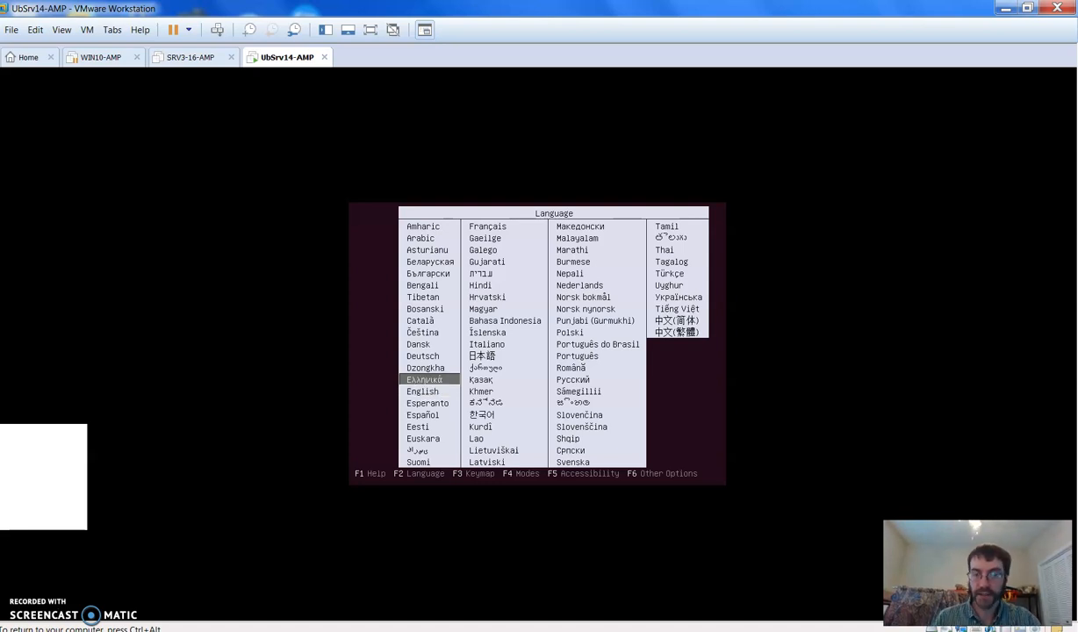
key("Down")
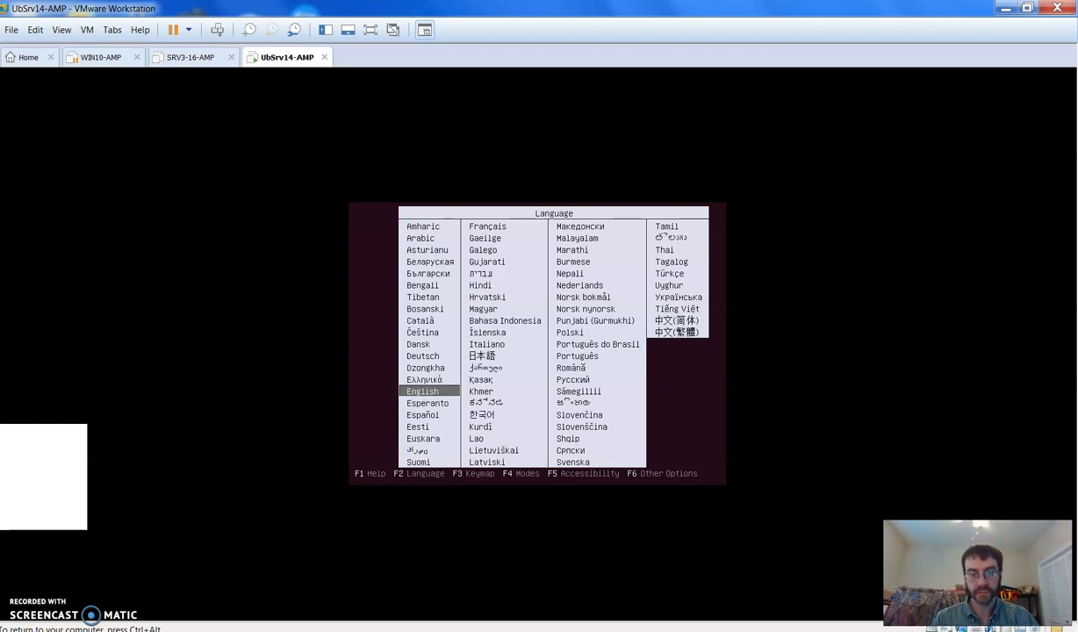
key("Return")
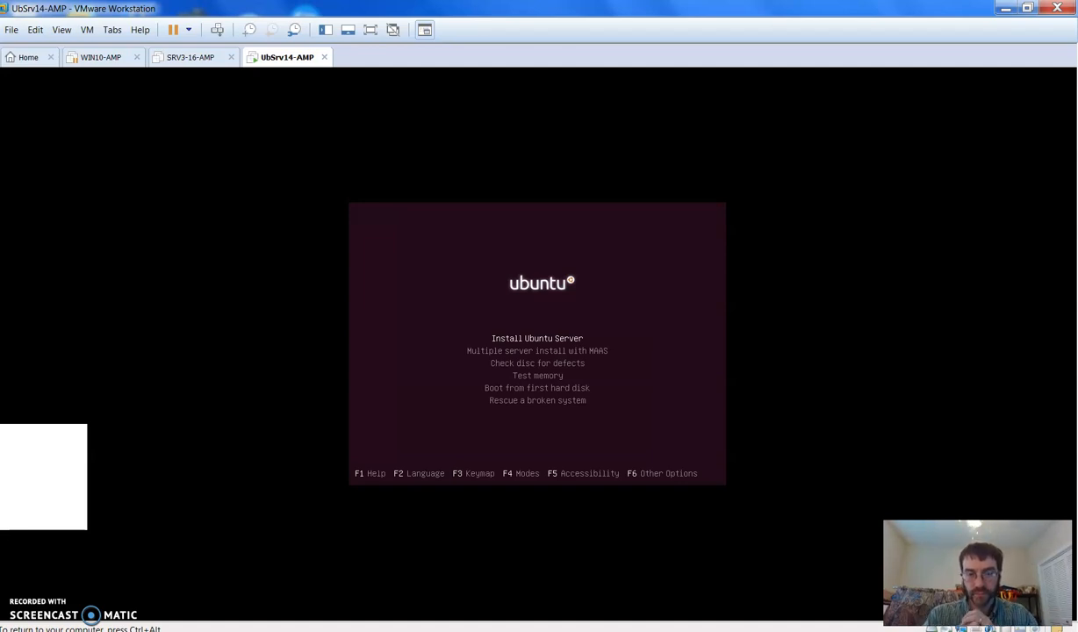
- Look through the Ubuntu boot menu entries, from the server install options to the disc, memory, boot and rescue tools
key("Down")
key("Down")
key("Down")
key("Down")
key("Down")
key("Up")
key("Up")
key("Up")
key("Up")
key("Up")
key("Down")
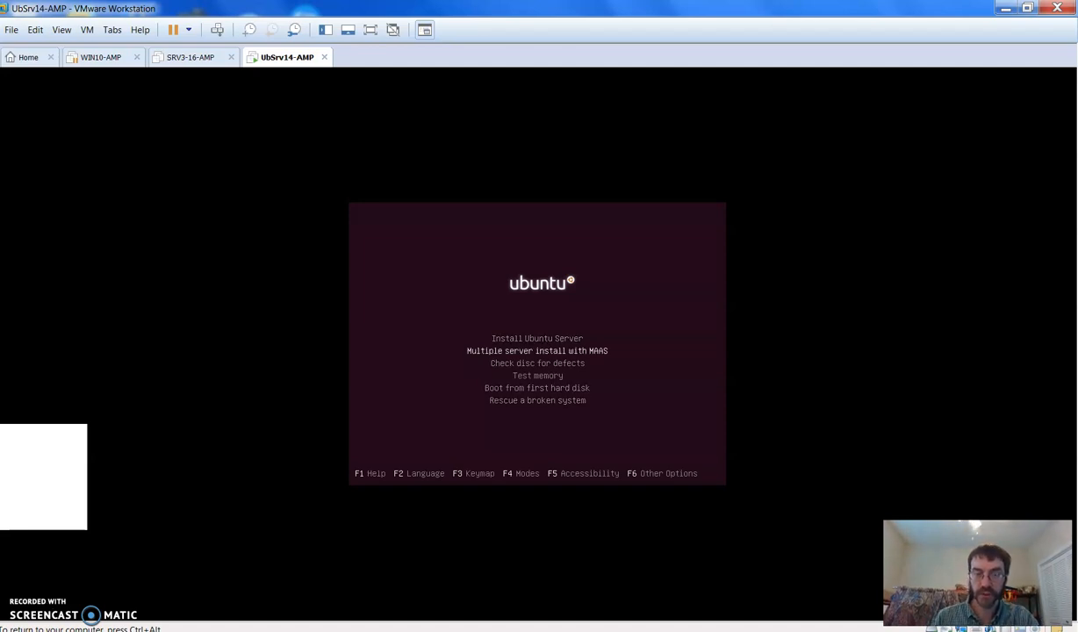
key("Down")
key("Down")
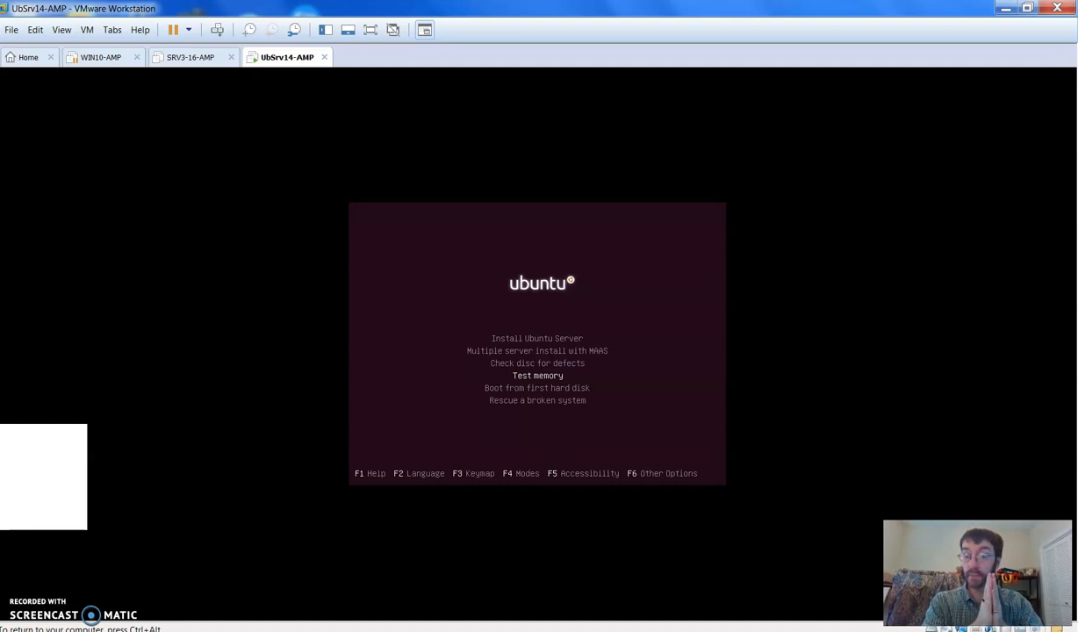
- Start the Ubuntu Server installation from the boot menu
key("Up")
key("Up")
key("Up")
key("Return")
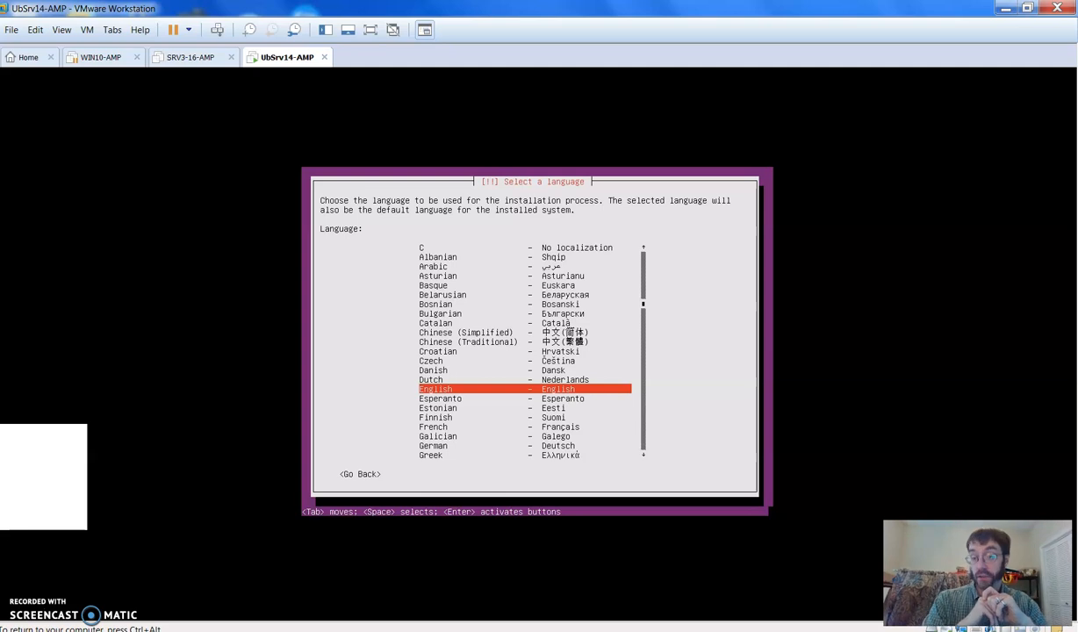
- Choose English as the installation language and United States as the location
key("Return")
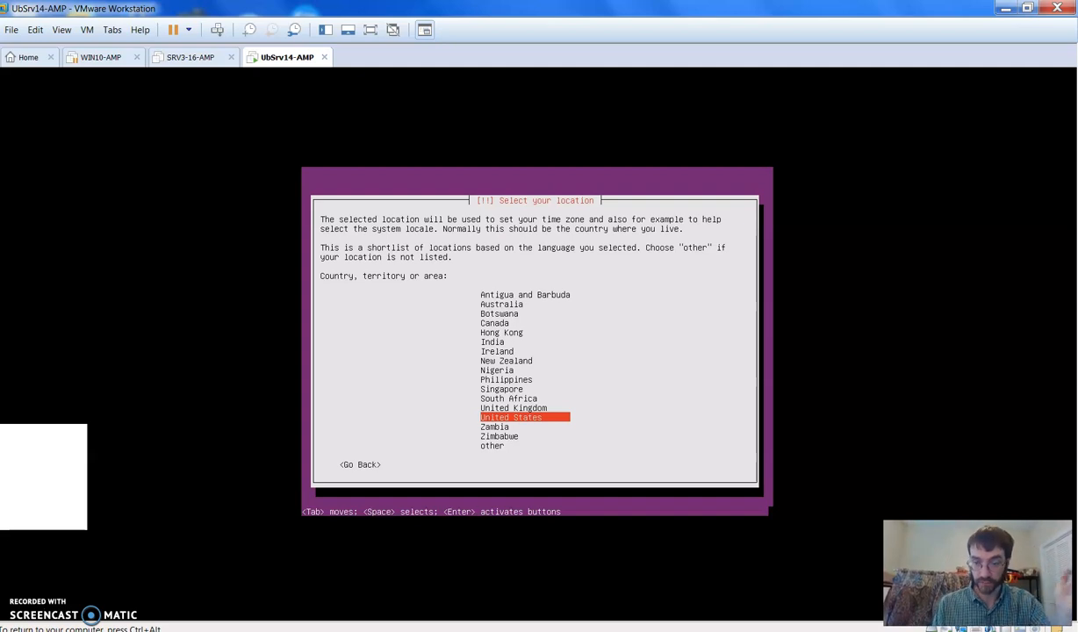
key("Return")
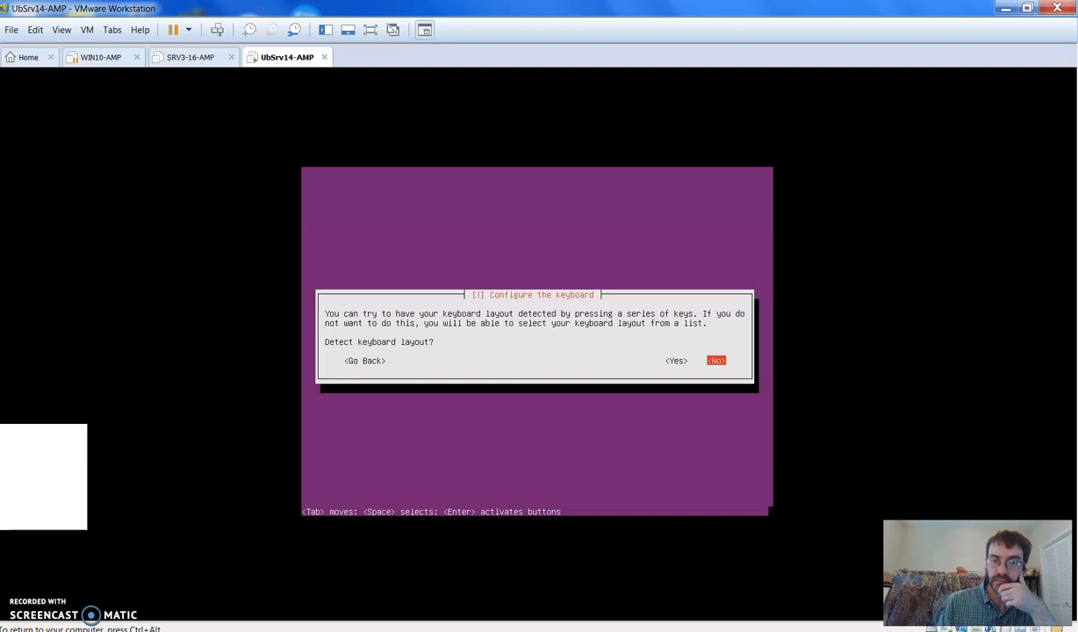
- Decline keyboard layout detection and choose English (US) as both the keyboard's country of origin and its layout
key("Return")
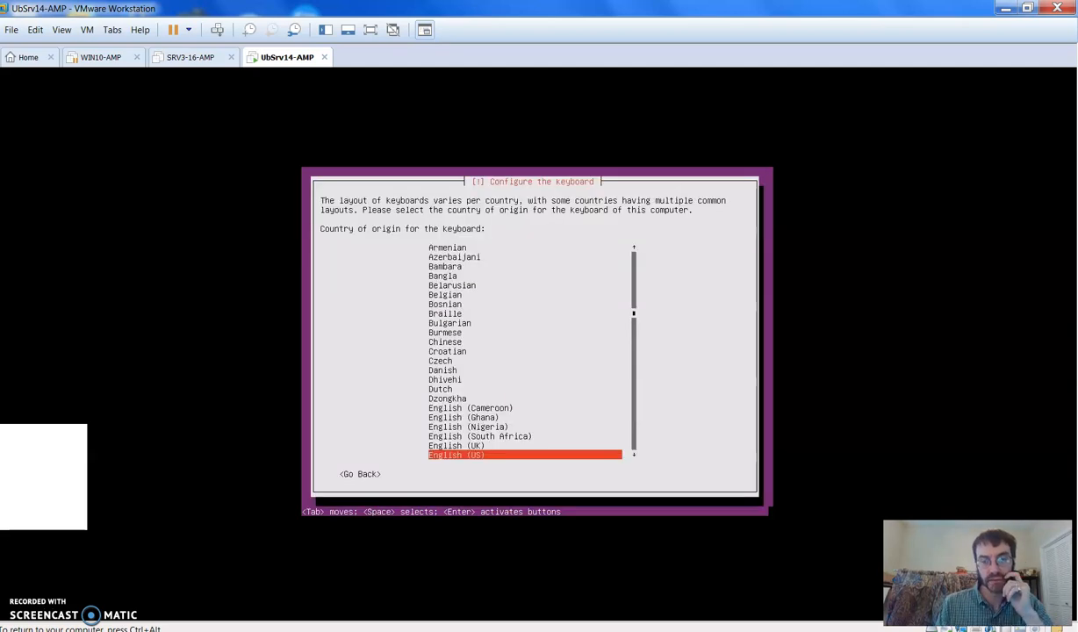
key("Return")
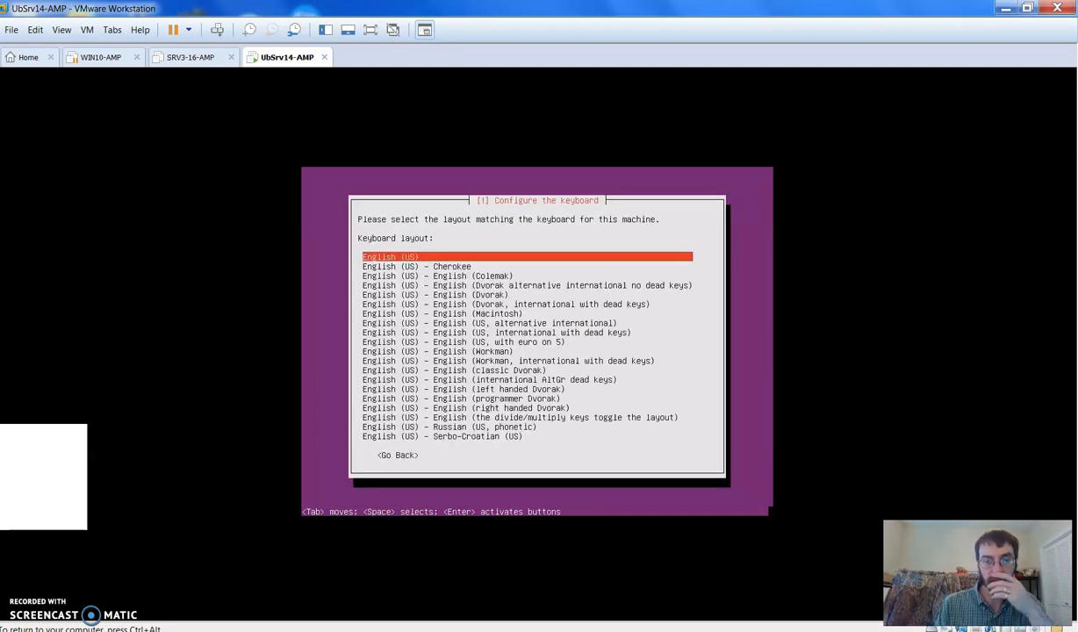
key("Return")
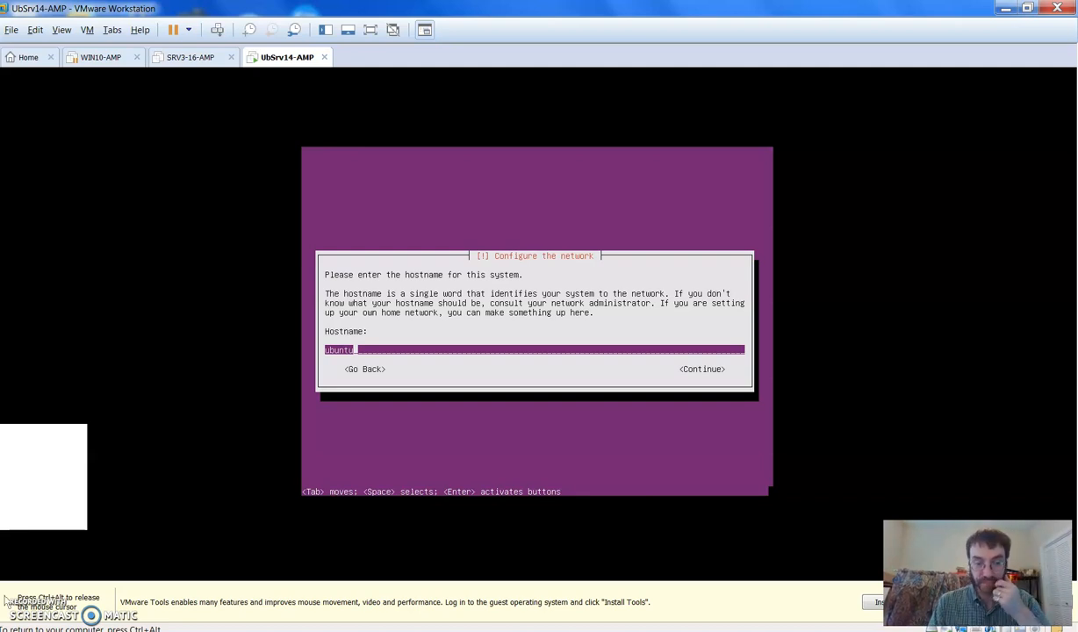
- Dismiss the VMware Tools installation notice and return input to the Ubuntu installer
key("ctrl+alt")
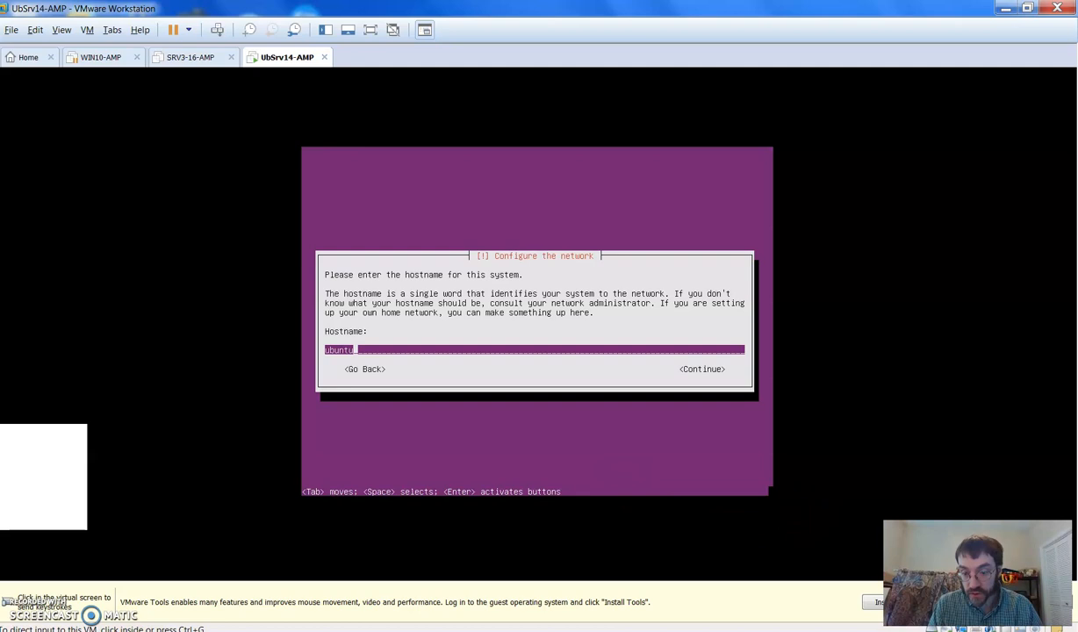
left_click(972, 602)
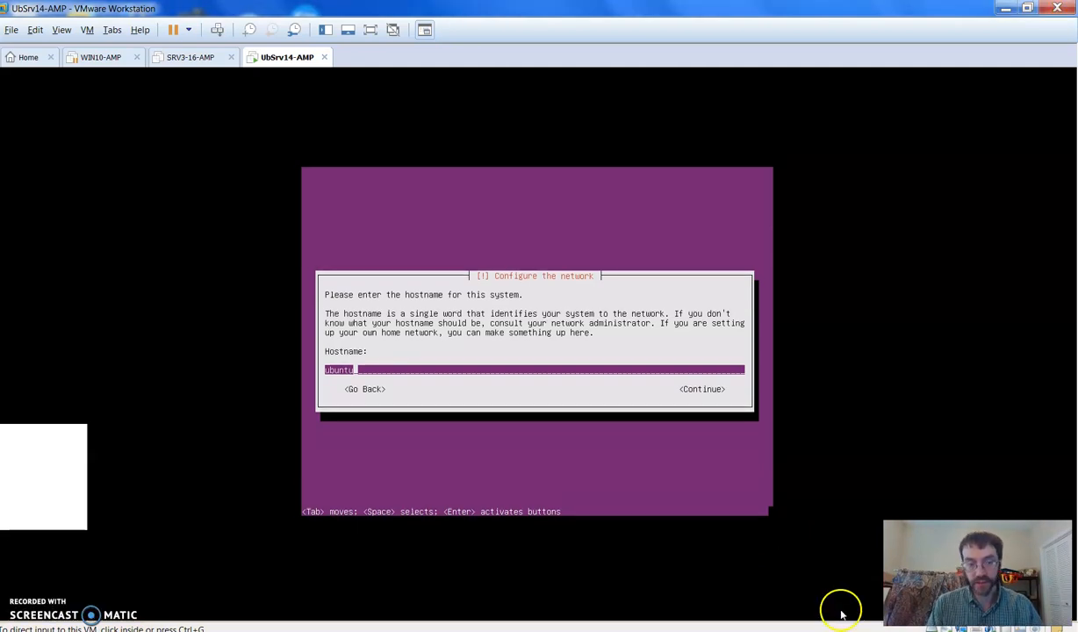
left_click(559, 341)
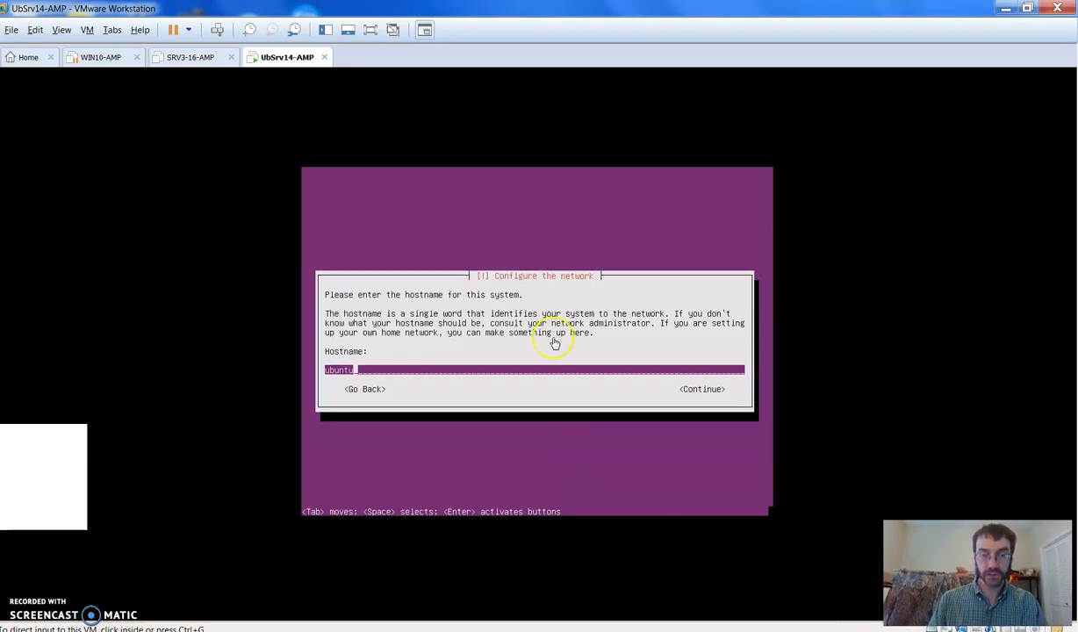
- Set the system's hostname to ub1404srv-amp and continue
key("BackSpace")
key("BackSpace")
key("BackSpace")
key("BackSpace")
key("BackSpace")
key("BackSpace")
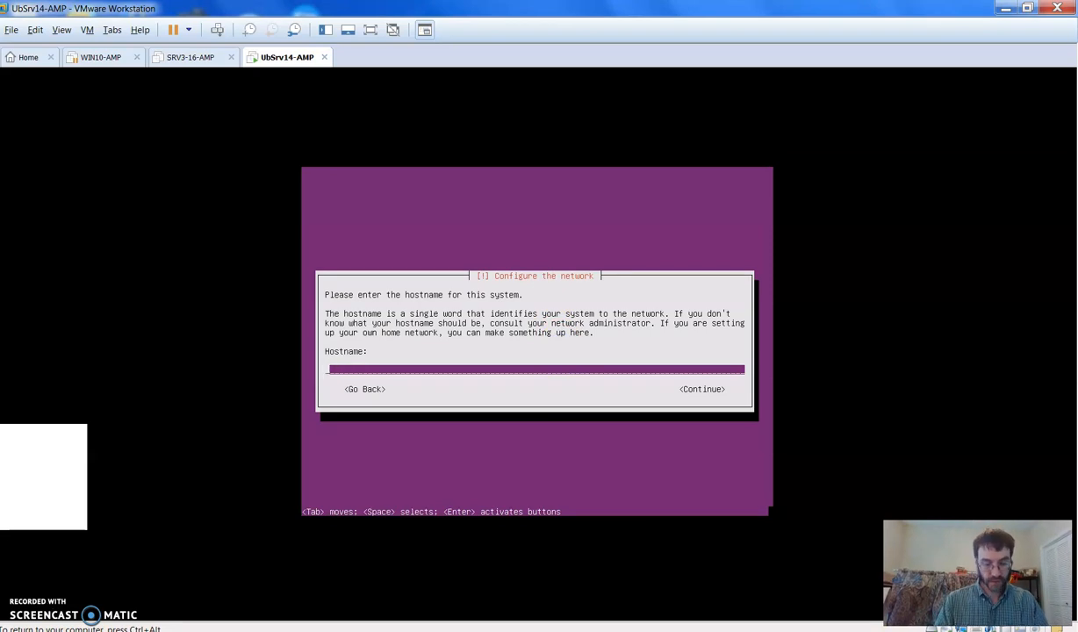
type("ub")
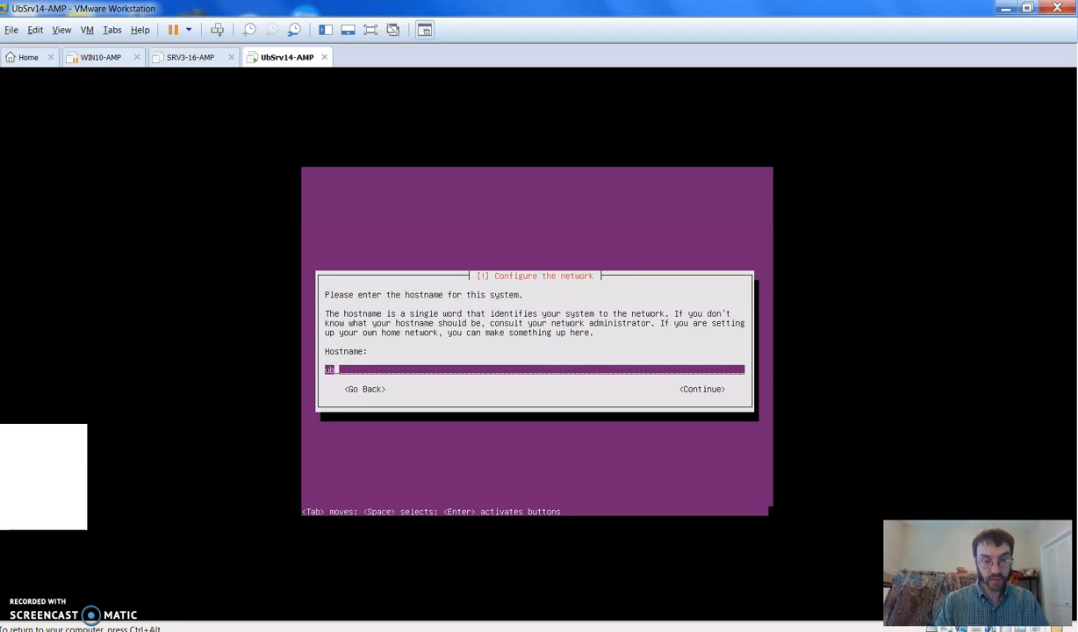
type("14")
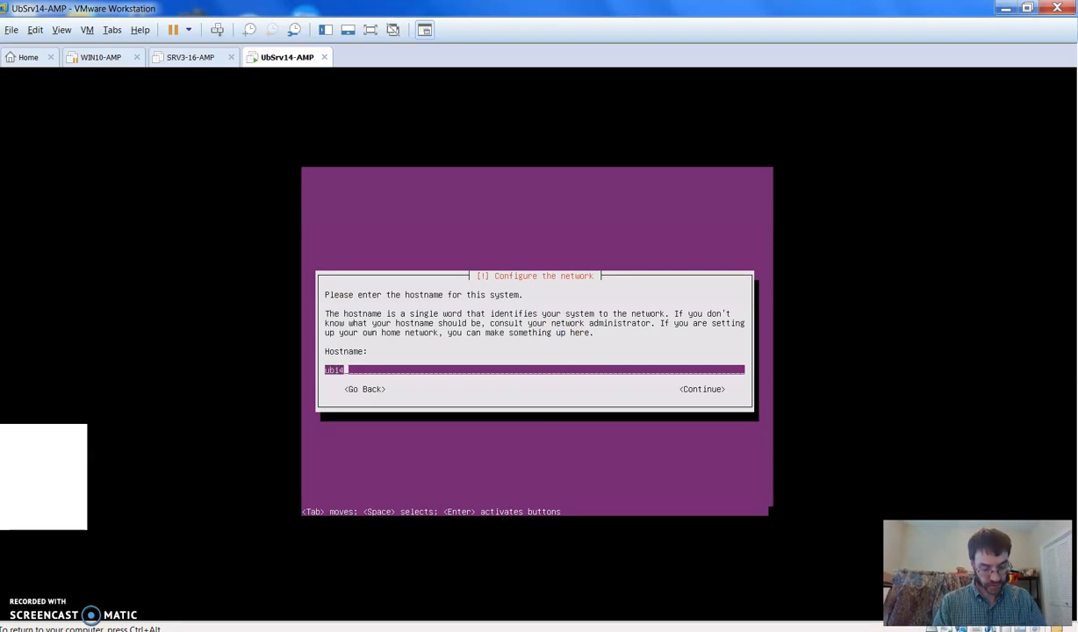
type("srv-amp")
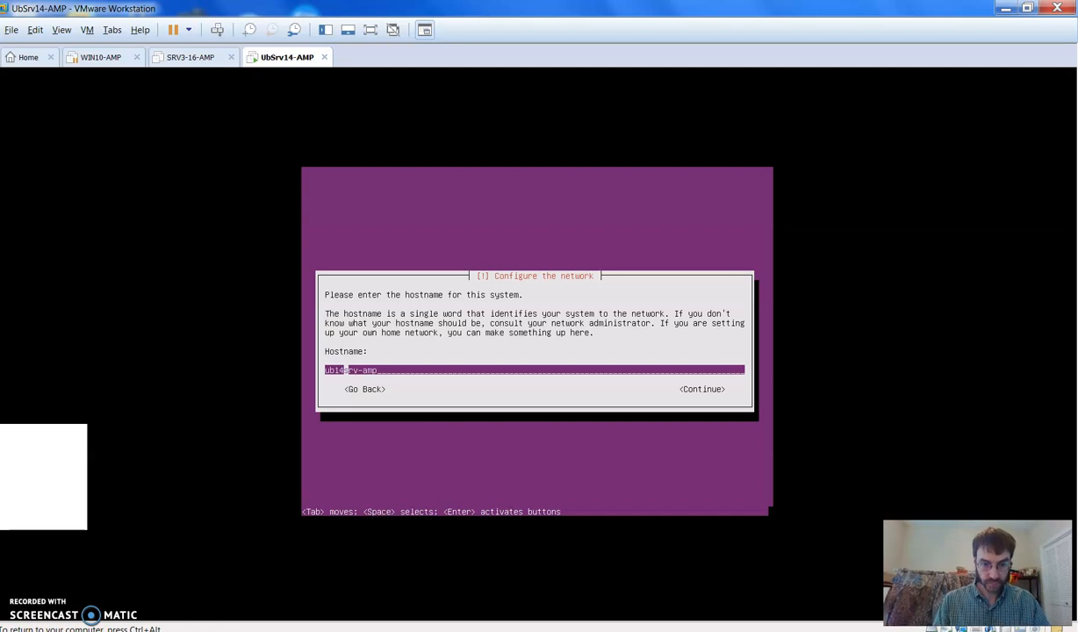
type("05")
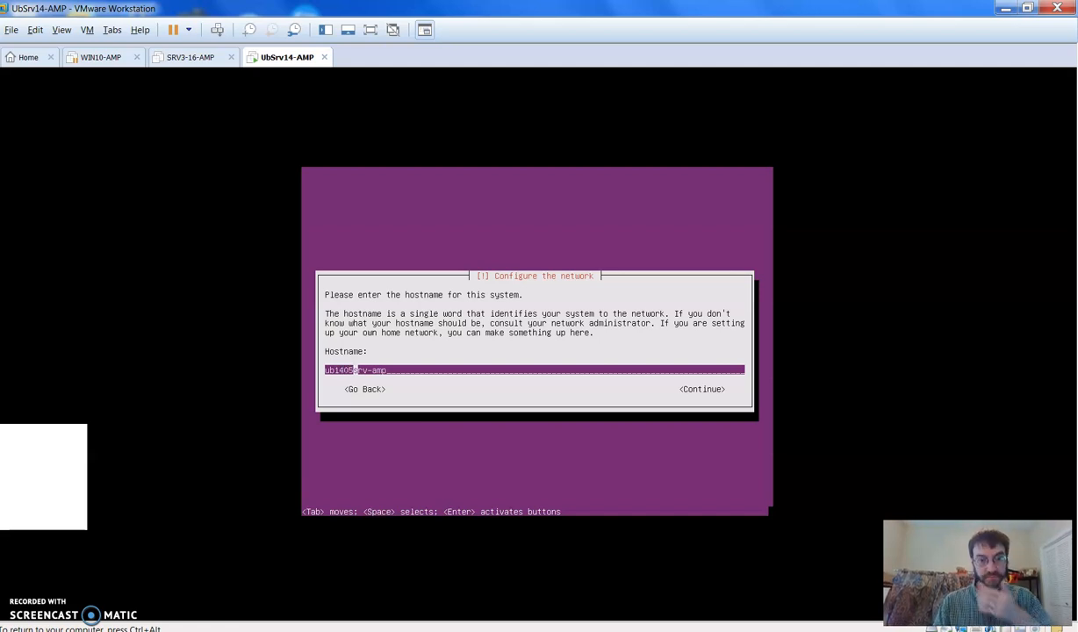
key("BackSpace")
type("4")
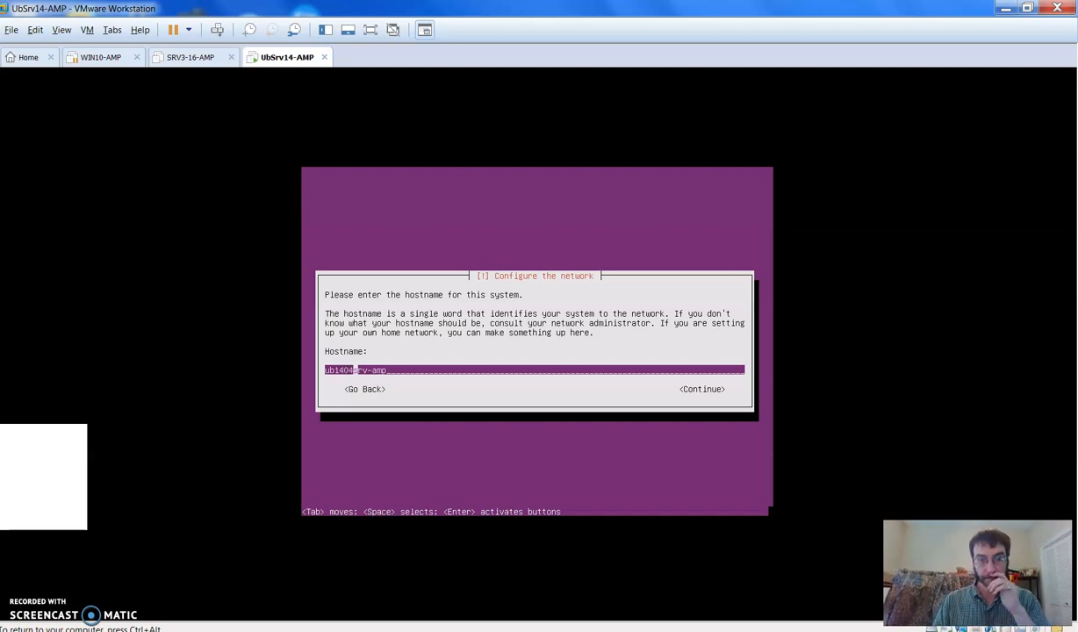
key("Return")
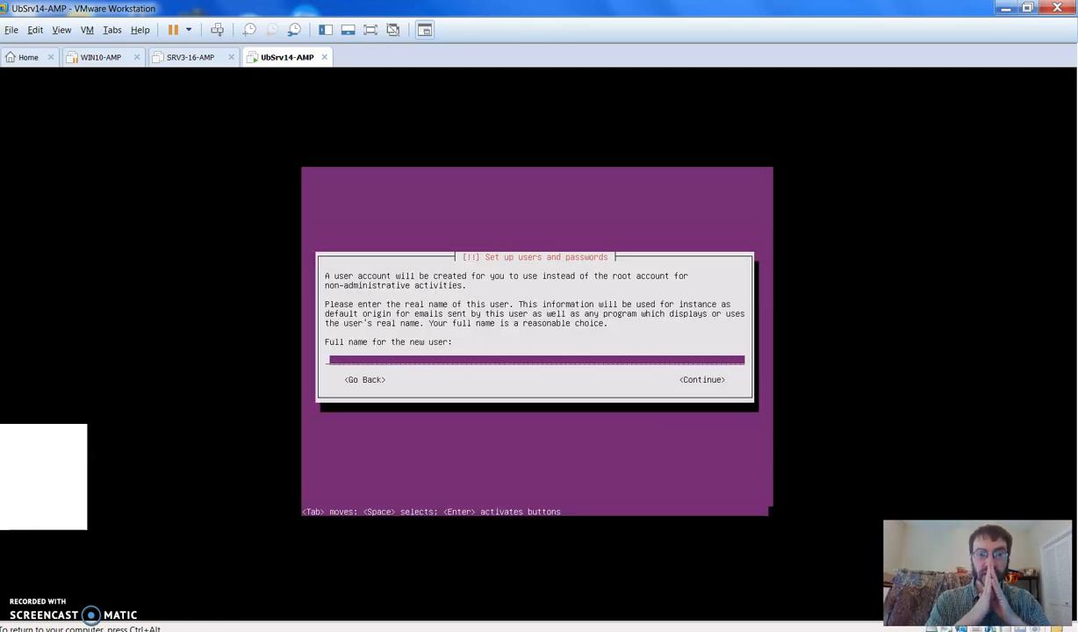
- Enter the new user's full name, edit the suggested account username and continue to the password prompt
type("Andrew")
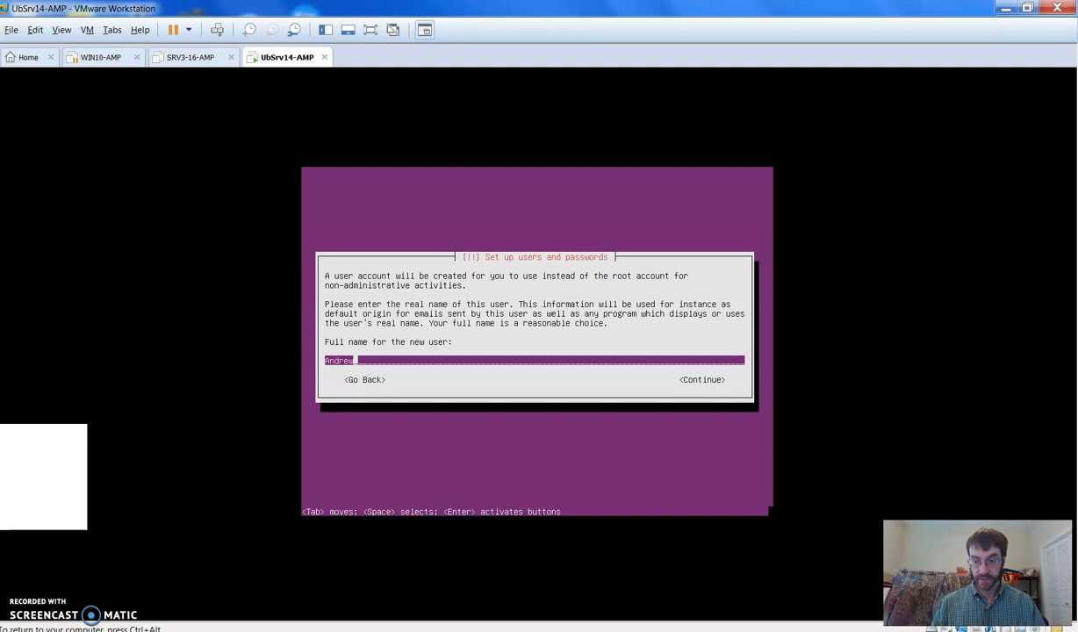
key("Tab")
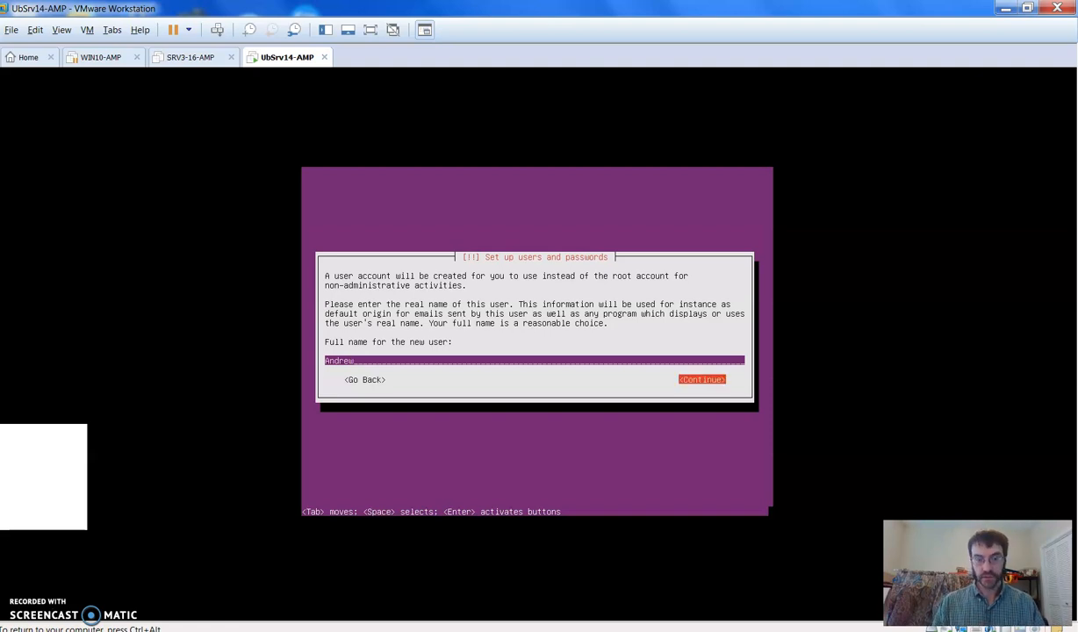
key("Return")
key("BackSpace")
key("BackSpace")
key("BackSpace")
key("BackSpace")
key("BackSpace")
key("BackSpace")
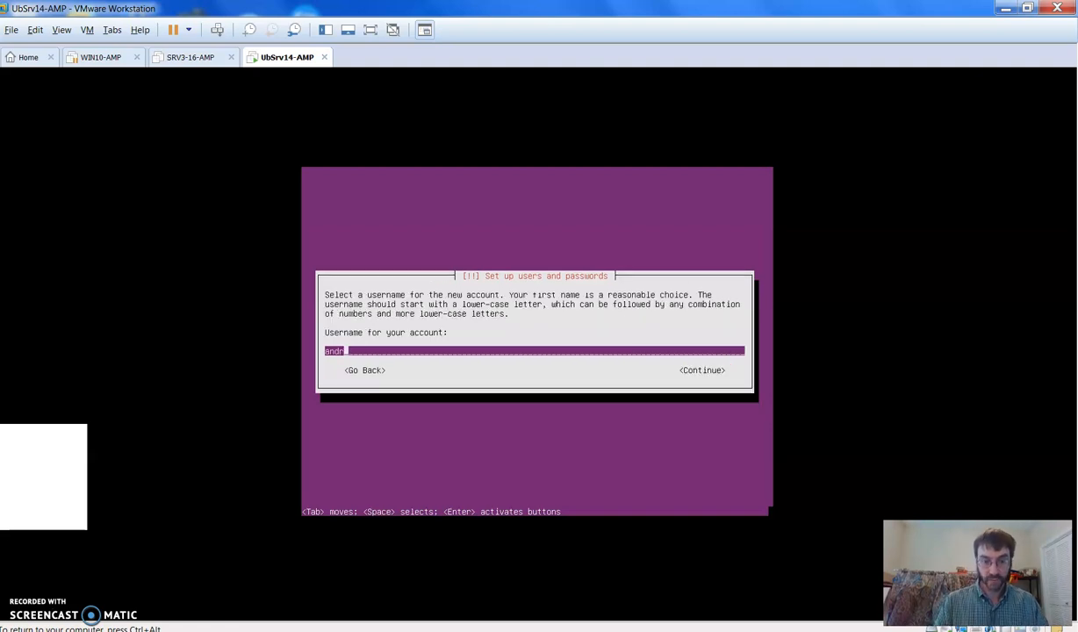
key("Return")
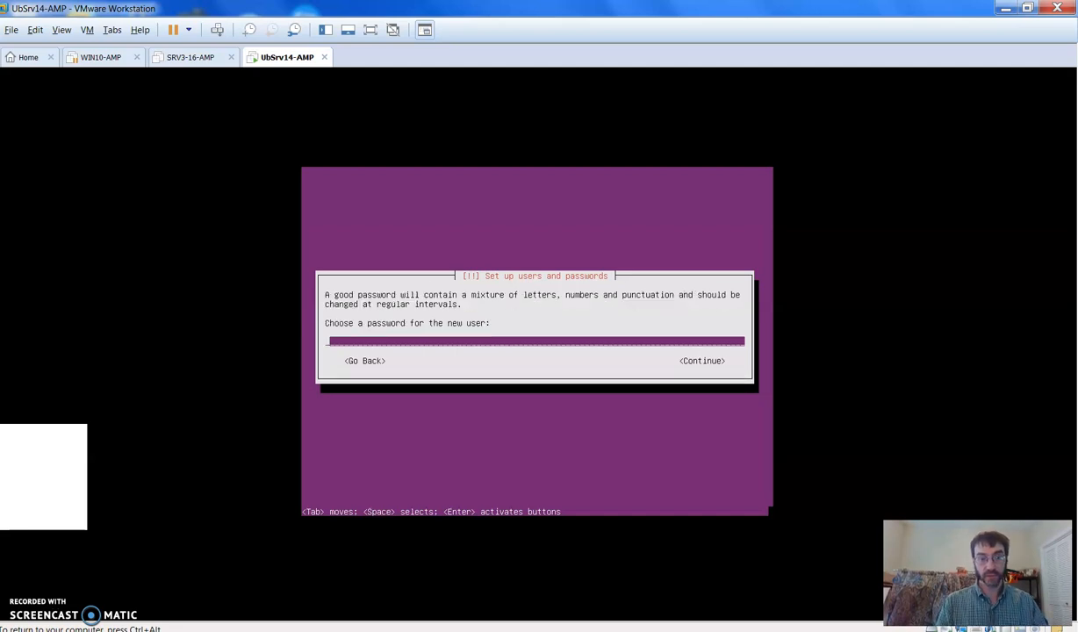
- Enter the new user's account password and re-enter it for verification
type("*********")
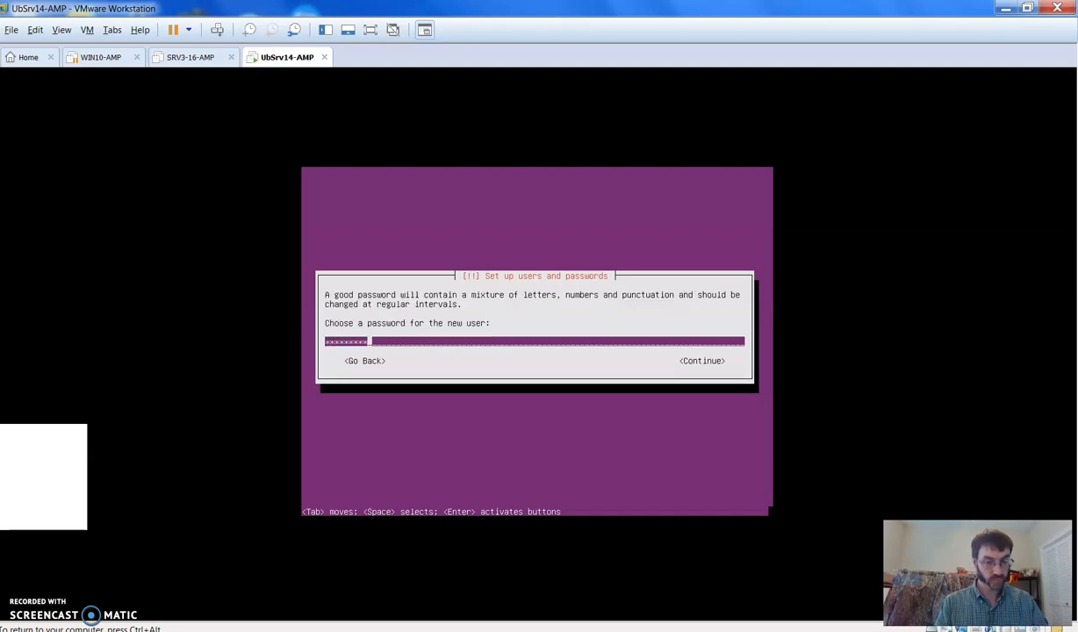
key("Tab")
key("Return")
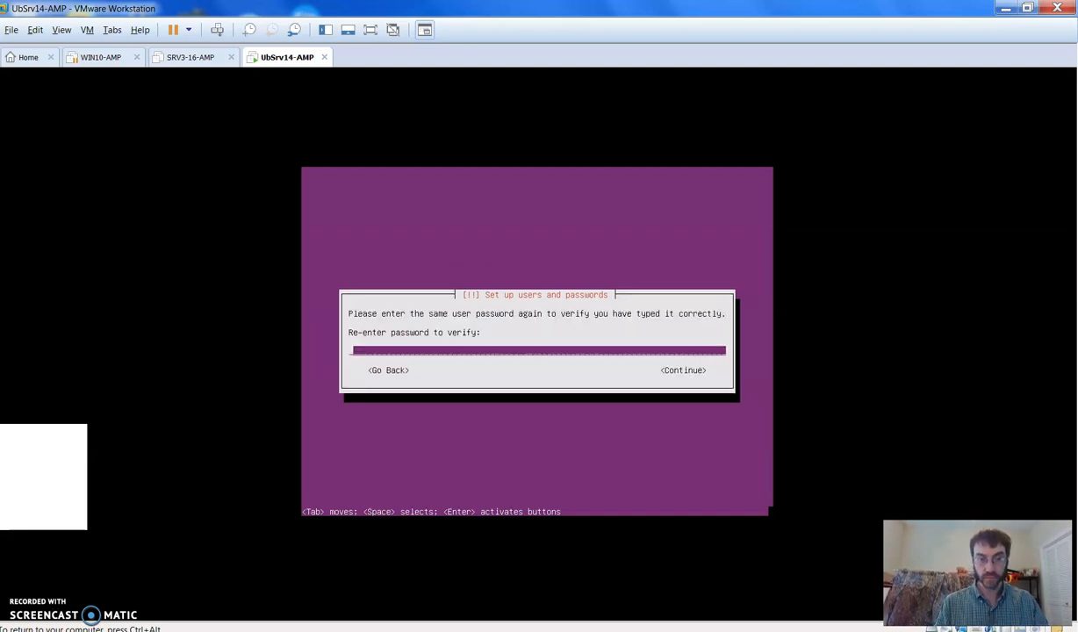
type("*********")
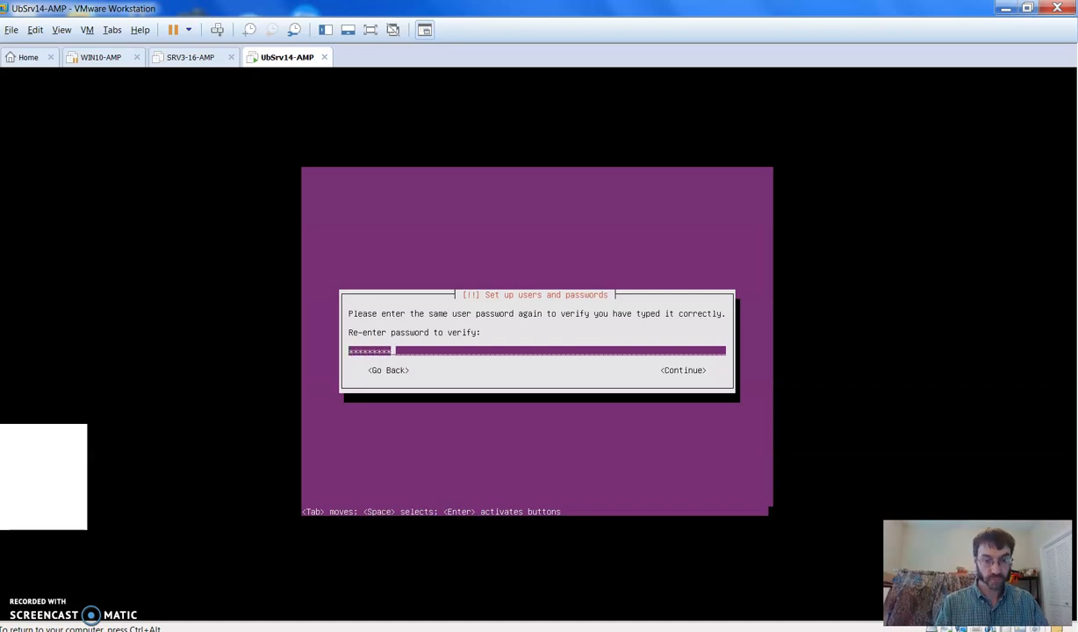
key("Return")
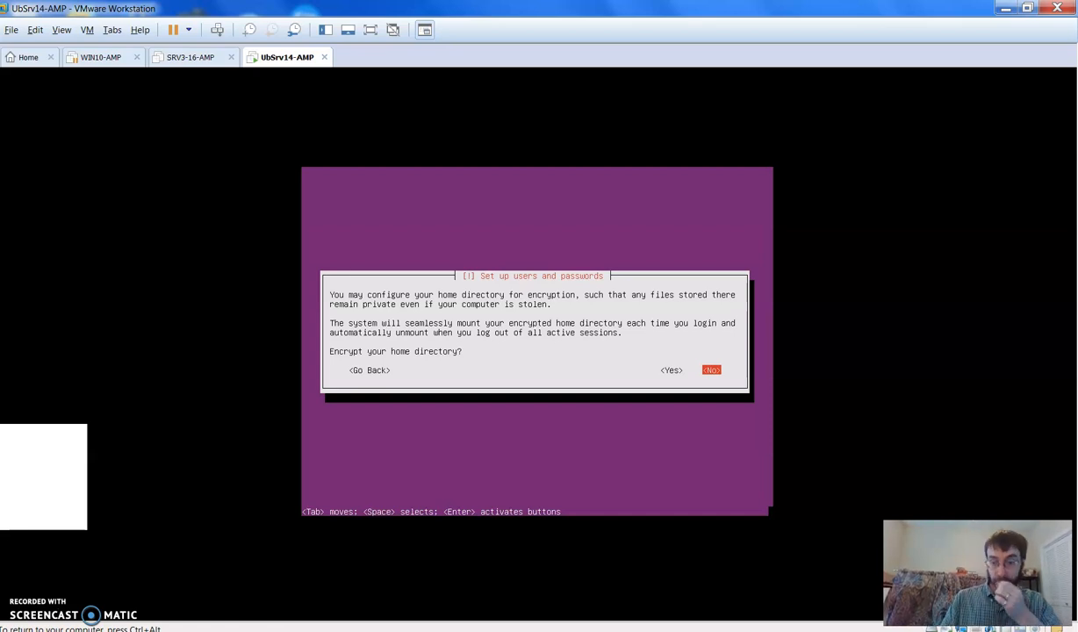
- Decline encryption of the home directory and accept America/Chicago as the time zone
key("Return")
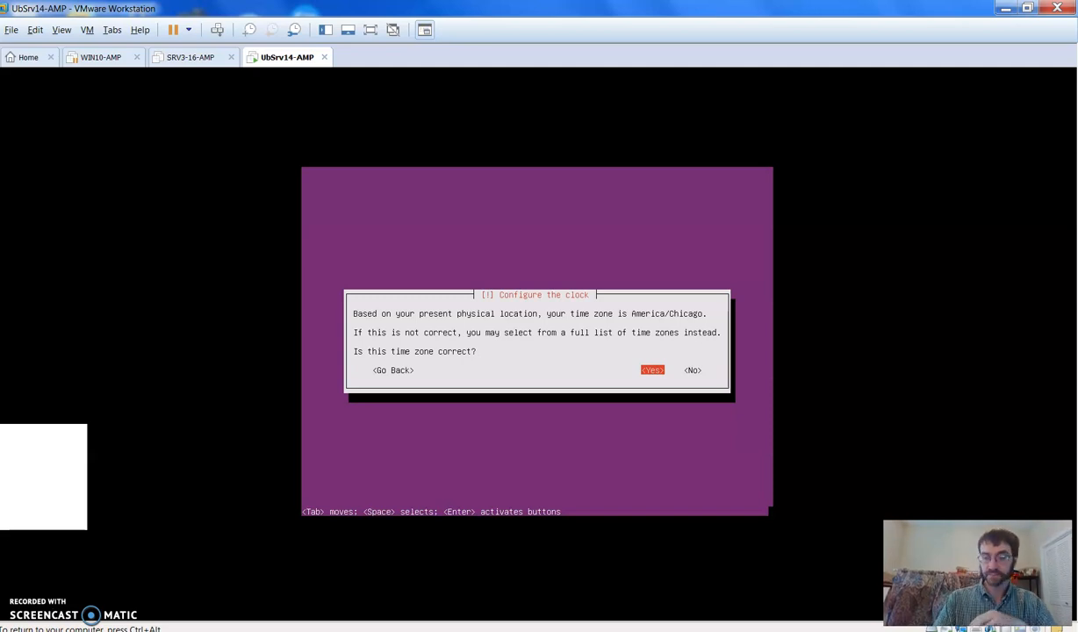
key("Return")
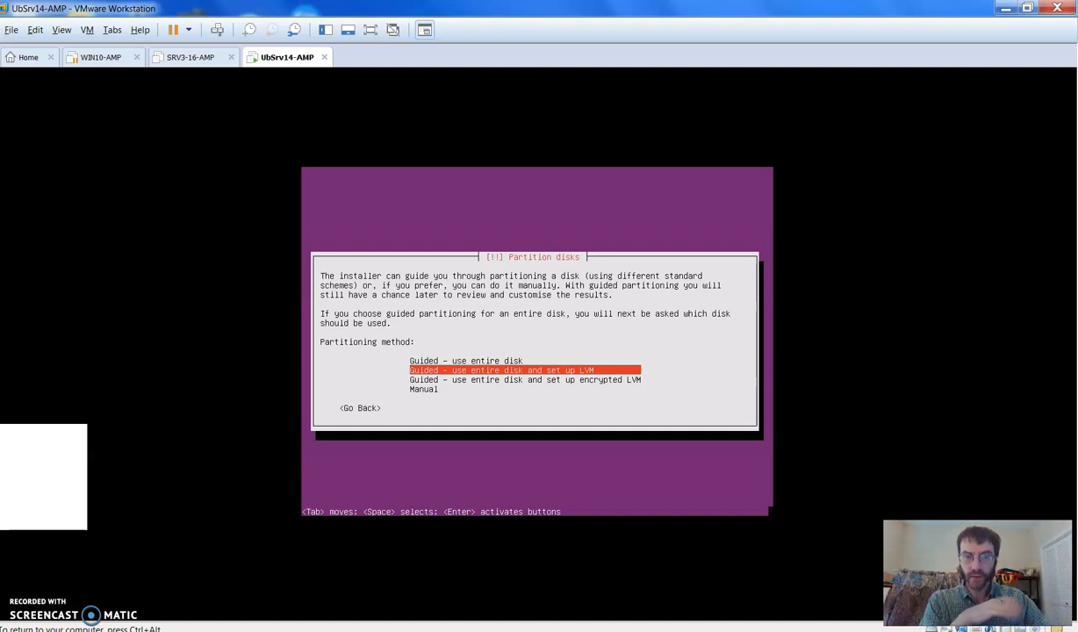
- Partition the sda virtual disk with the "Guided - use entire disk" method and write the changes to disk
key("Up")
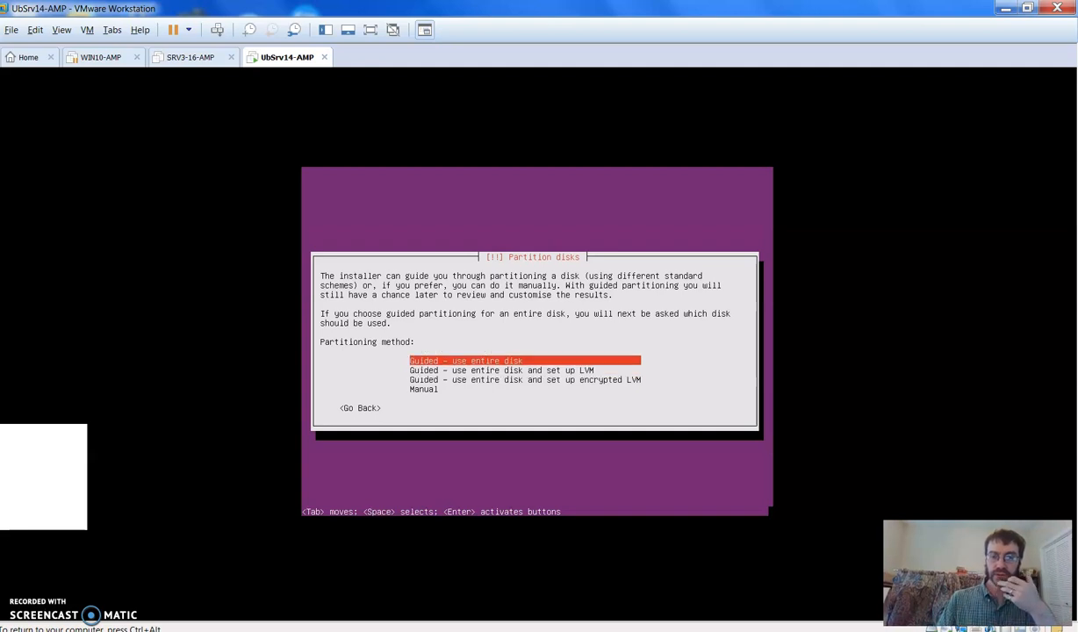
key("Return")
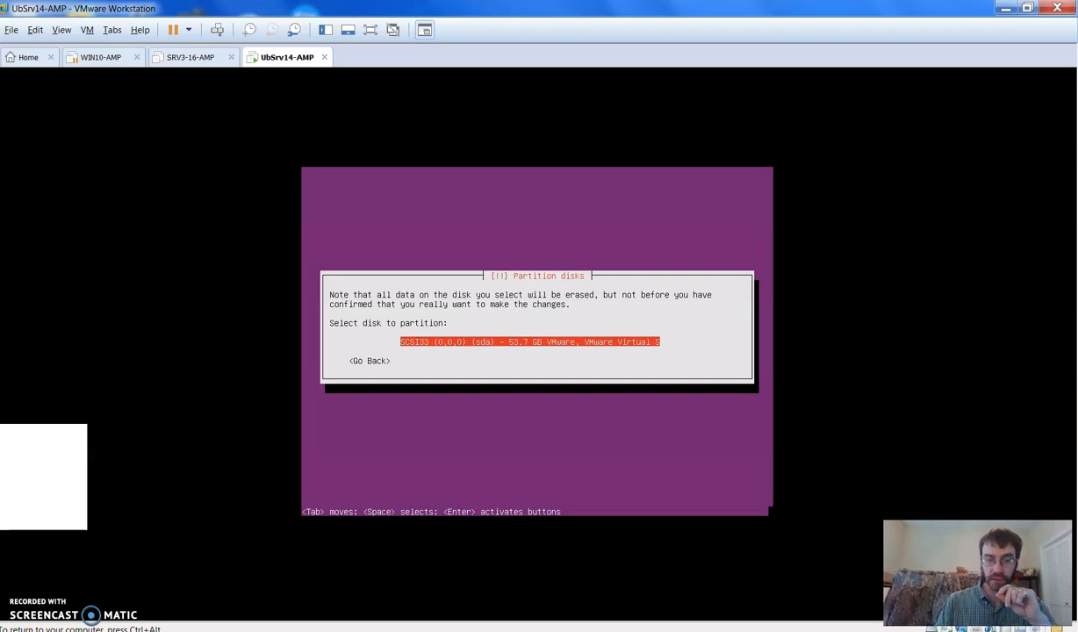
key("Return")
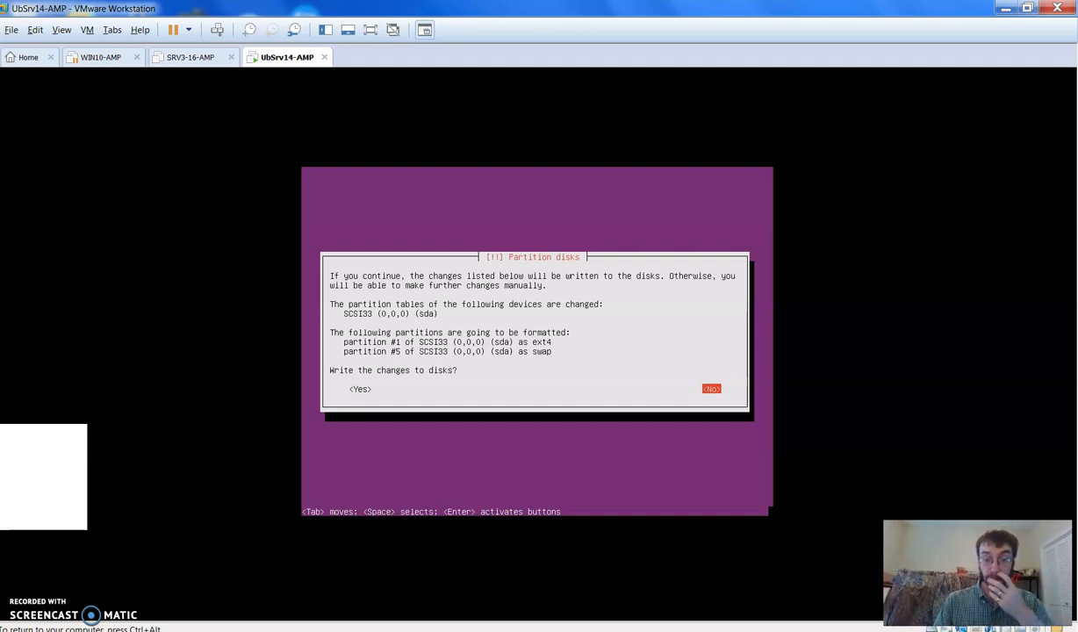
key("Tab")
key("Return")
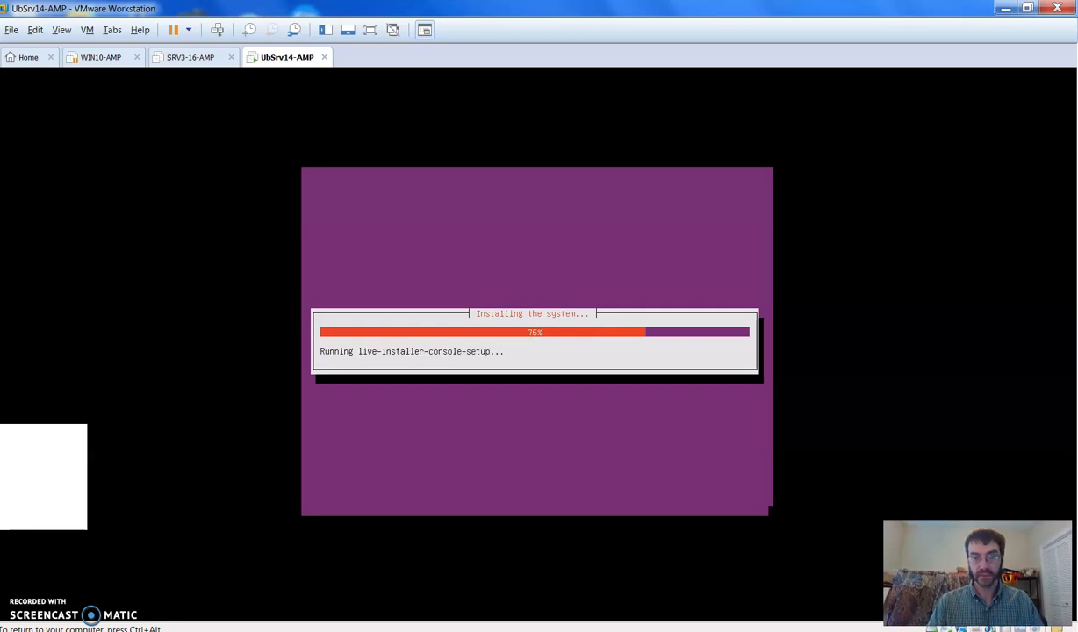
- Release input from the virtual machine, then restore the VMware Workstation window and shrink it to about half the screen's width
key("ctrl+alt")
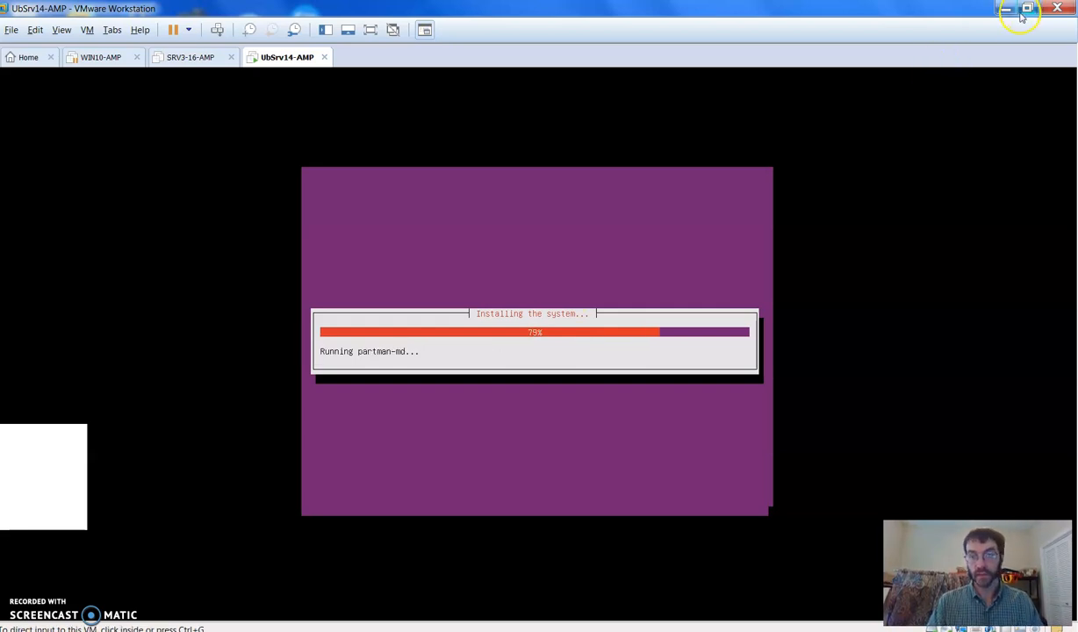
double_click(978, 10)
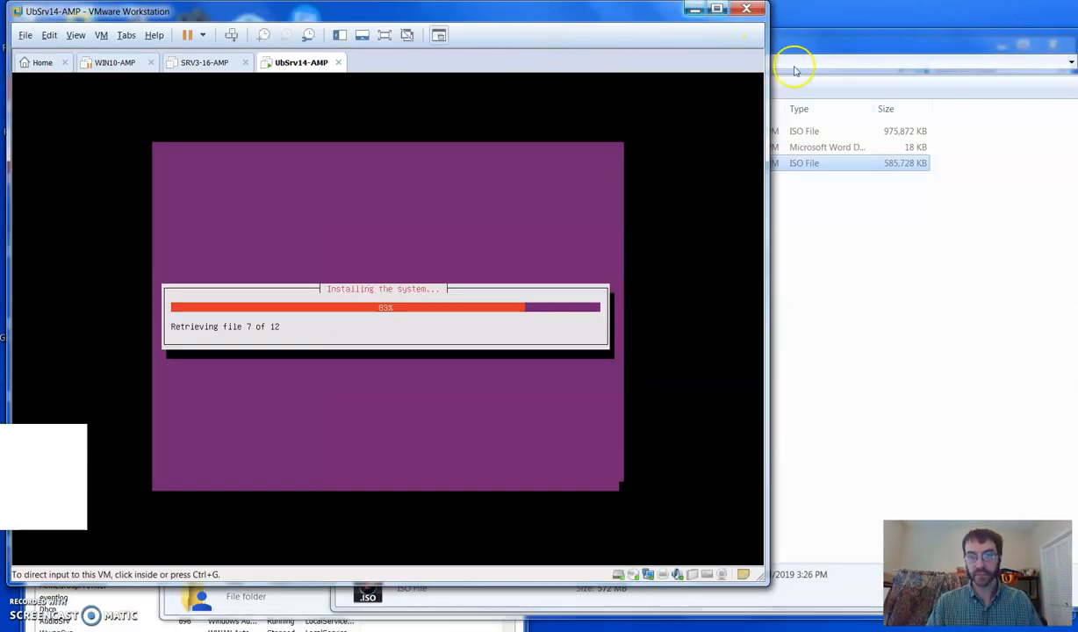
left_click_drag(763, 581, 528, 481)
- Close the itsc1316isos folder window and minimize the My Drive folder window behind it
left_click(1015, 52)
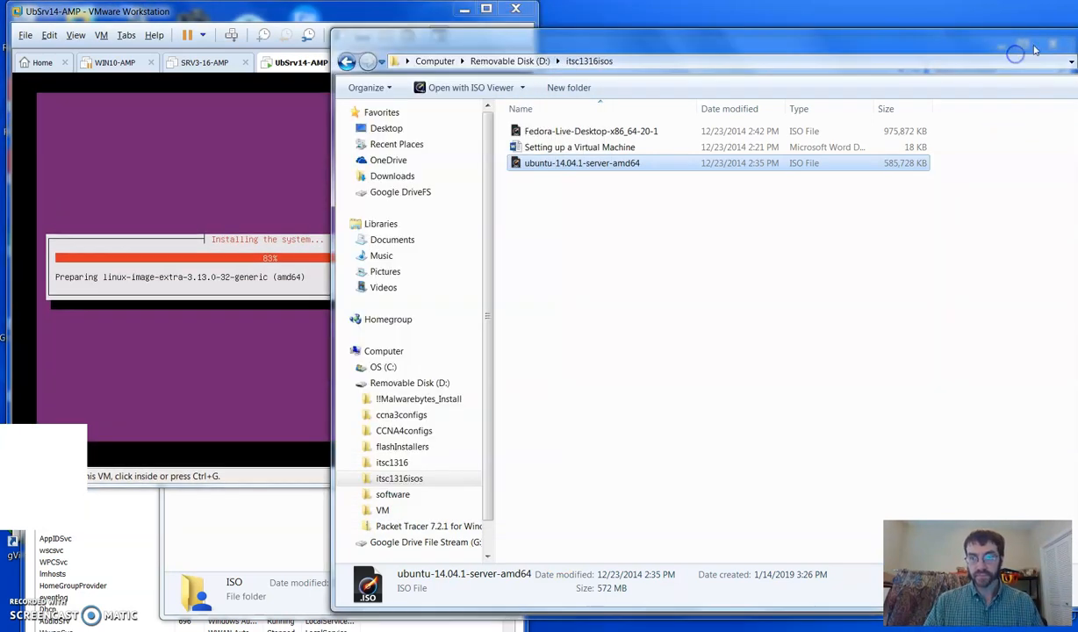
left_click_drag(1034, 44, 912, 52)
left_click(1047, 44)
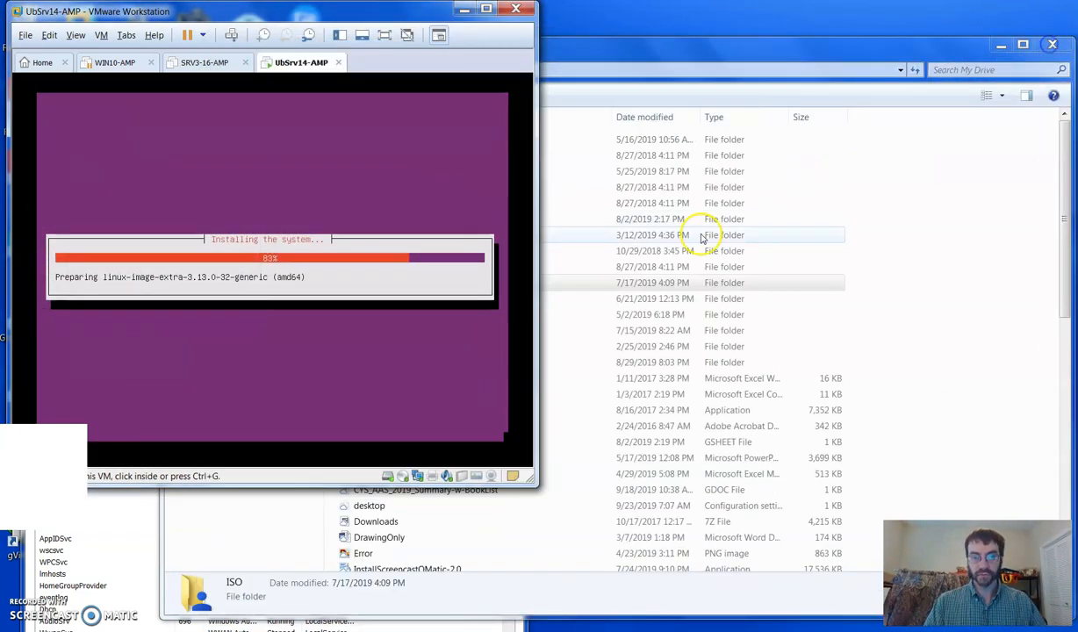
left_click(1002, 42)
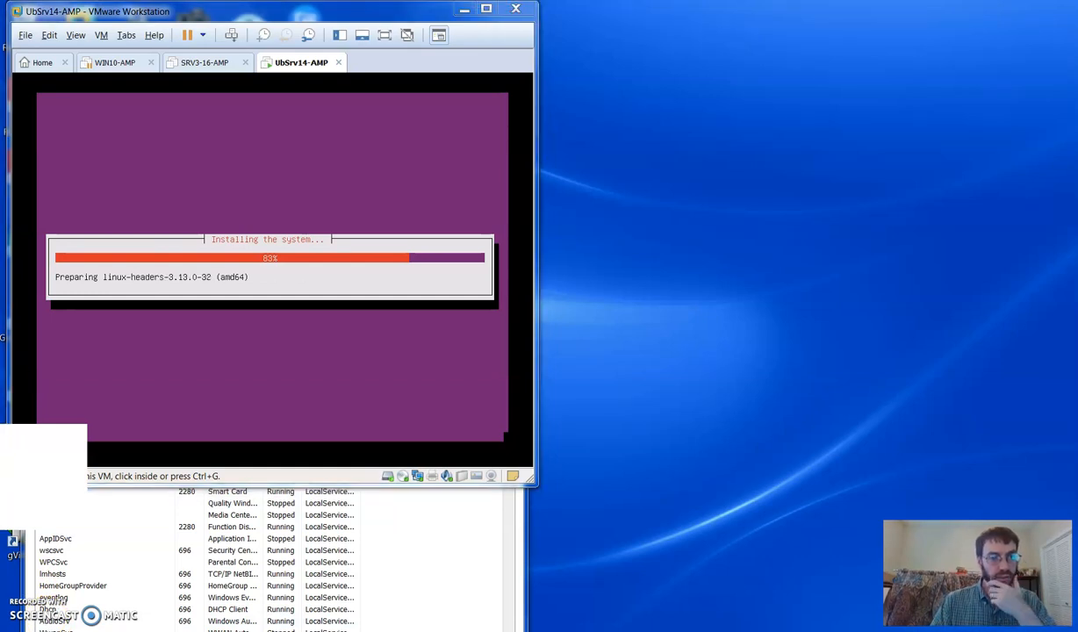
- Switch to the itsc1316_PPT_ch06_class presentation in PowerPoint, open slide 20 and dock its window beside the virtual machine
key("alt+Tab")
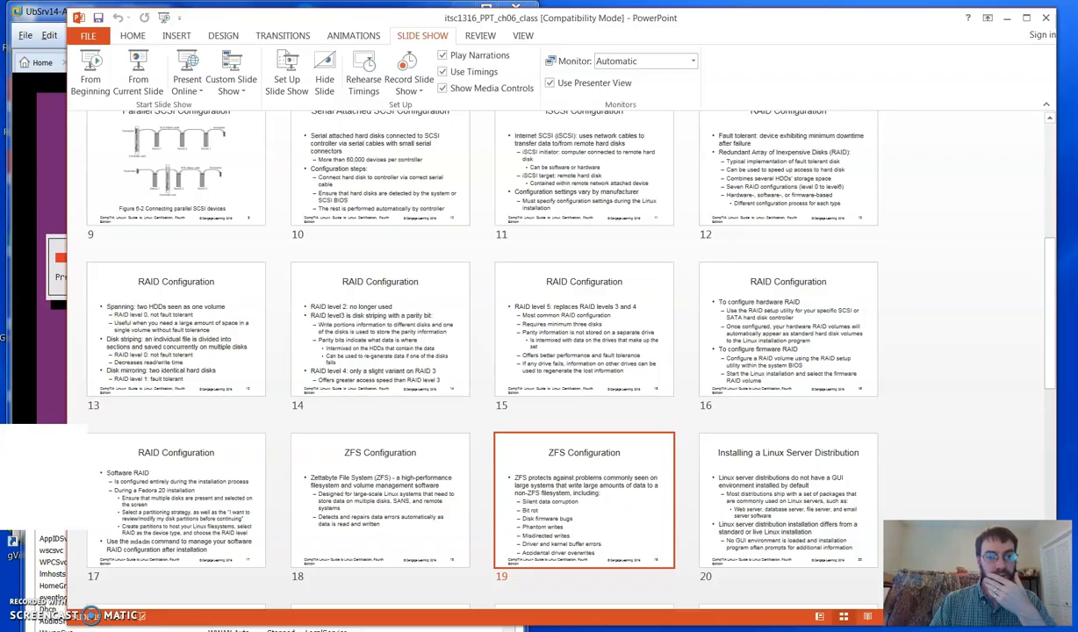
left_click(794, 496)
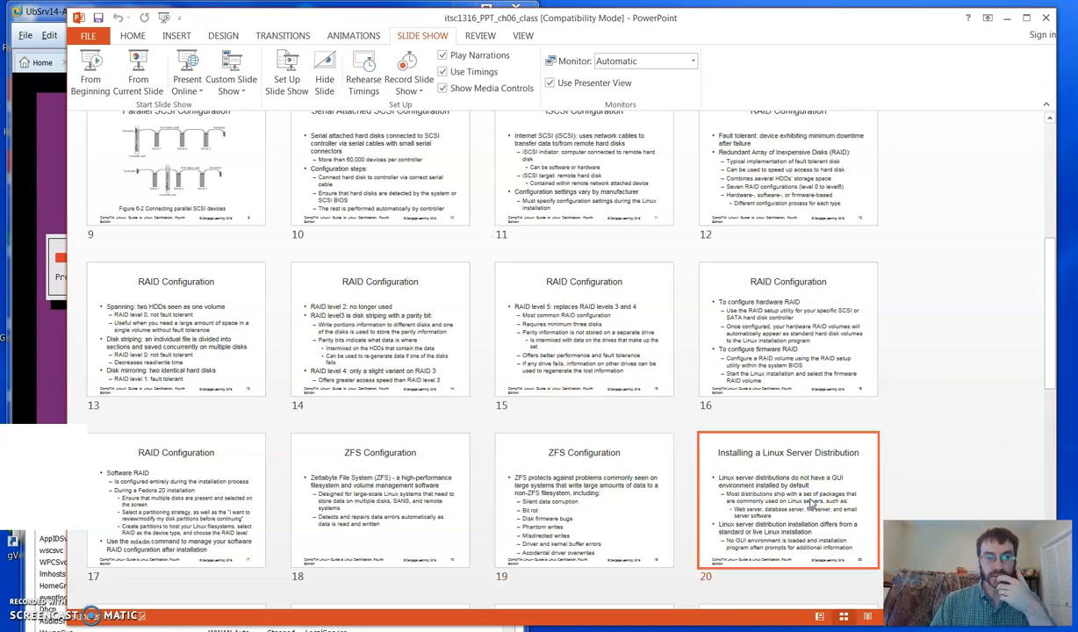
double_click(783, 488)
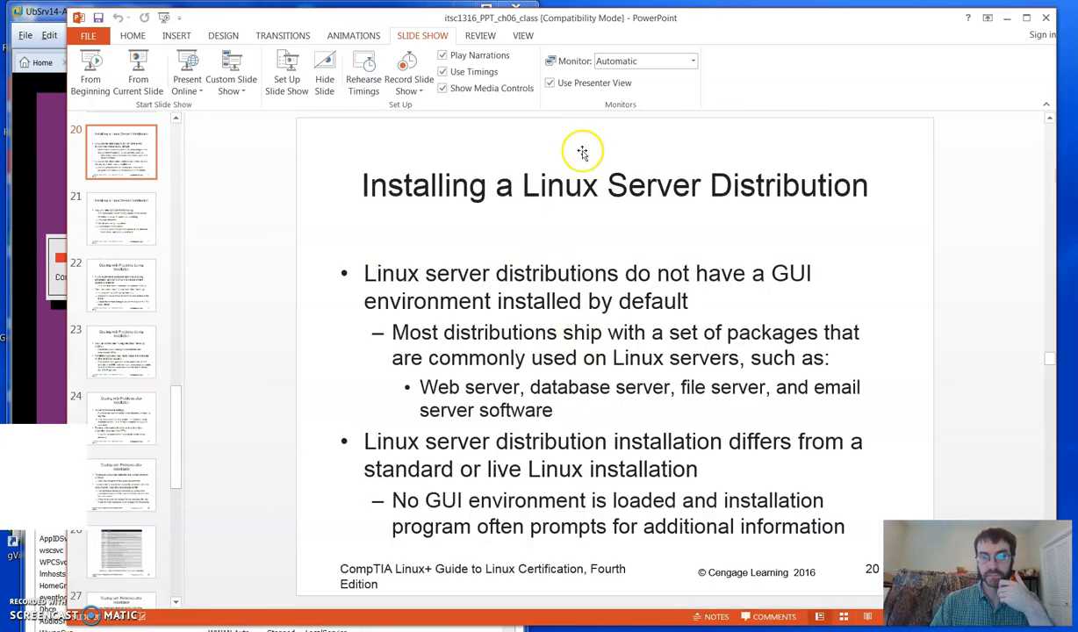
key("super+Right")
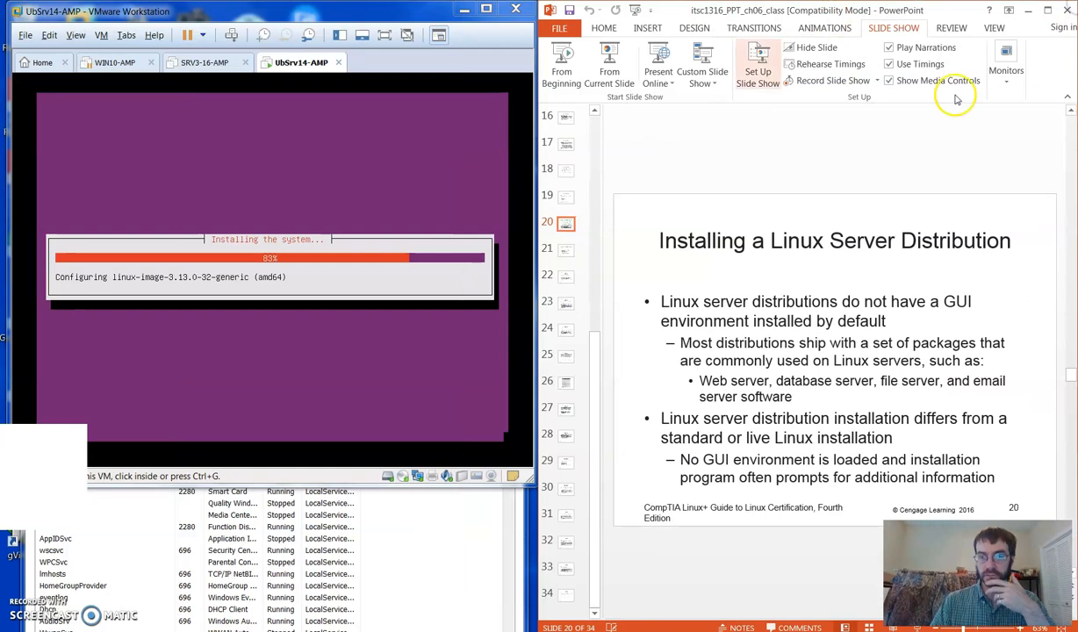